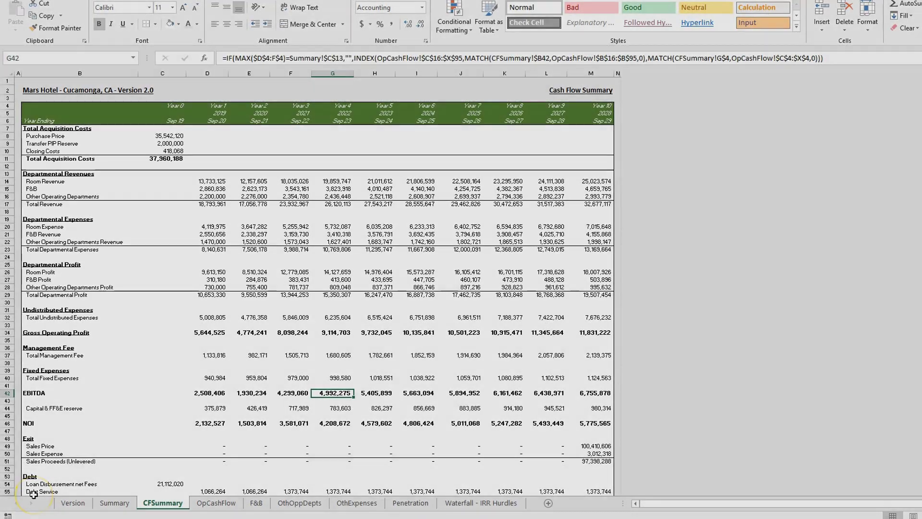
# - Inspect the CFSummary year headers, from the Year 0 counter in C4 to Year 10 in M4
pyautogui.hotkey('ctrl', 'Home')
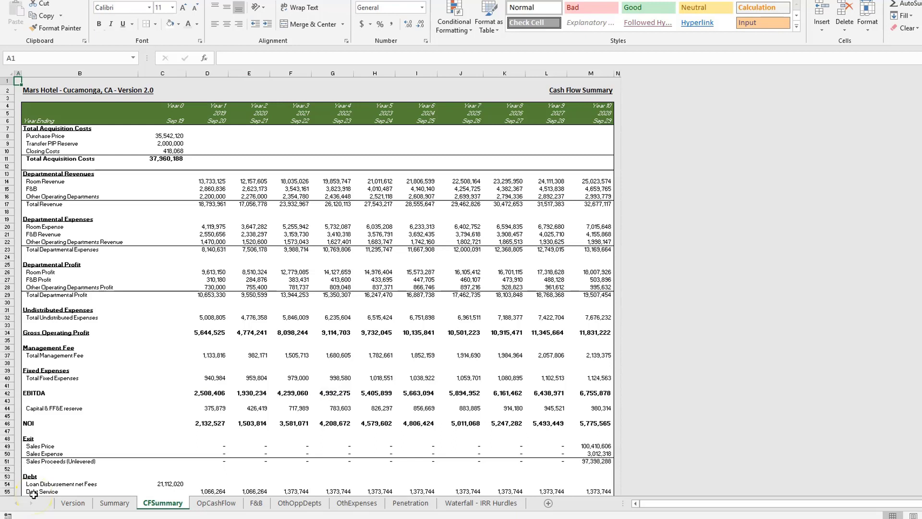
pyautogui.press('Right')
pyautogui.press('Down')
pyautogui.press('Down')
pyautogui.press('Down')
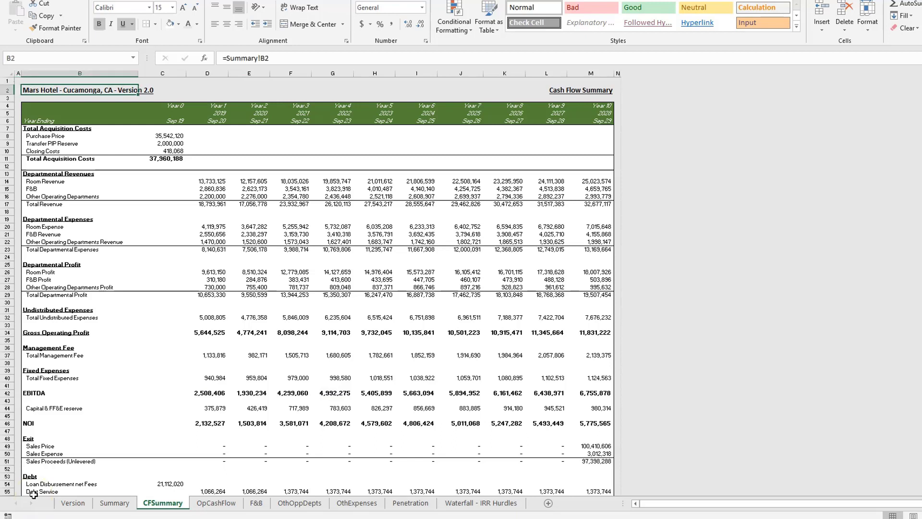
pyautogui.hotkey('shift', 'Down')
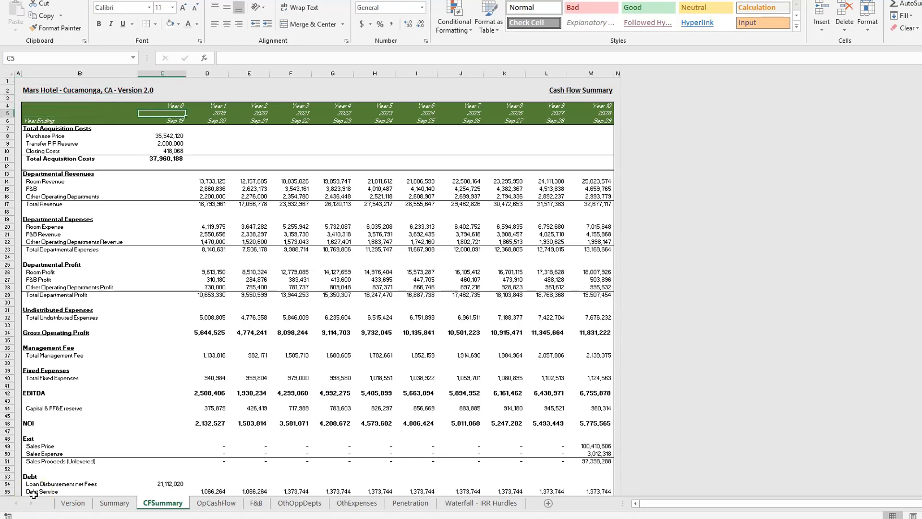
pyautogui.press('Right')
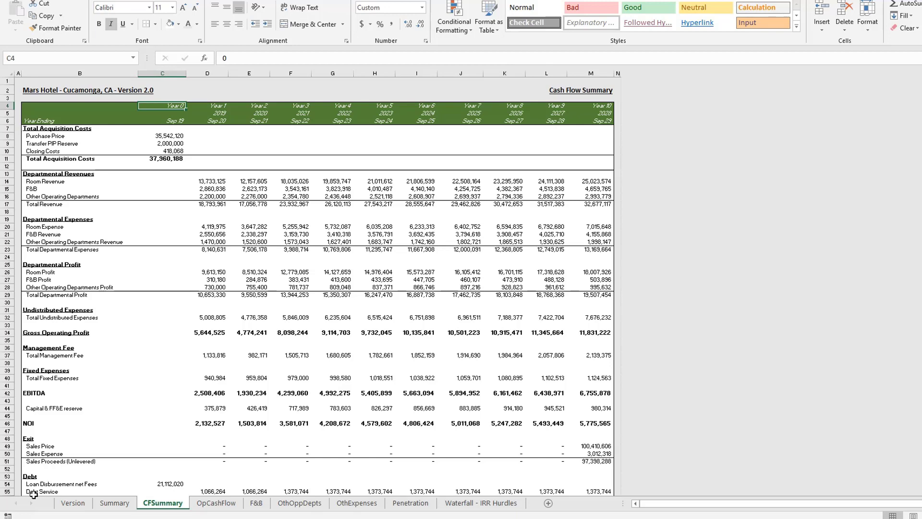
pyautogui.hotkey('ctrl', 'Right')
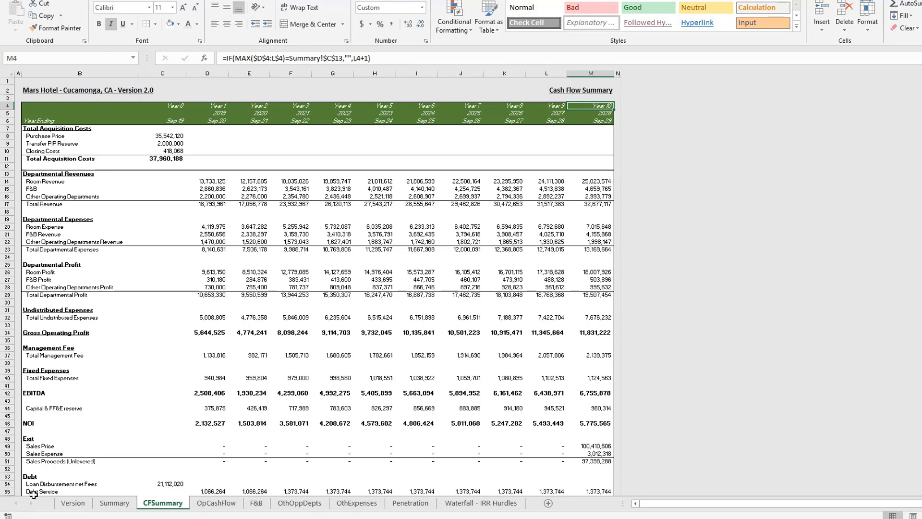
# - On the Summary sheet, set the hold period in C13 to 5 years
pyautogui.hotkey('ctrl', 'pageup')
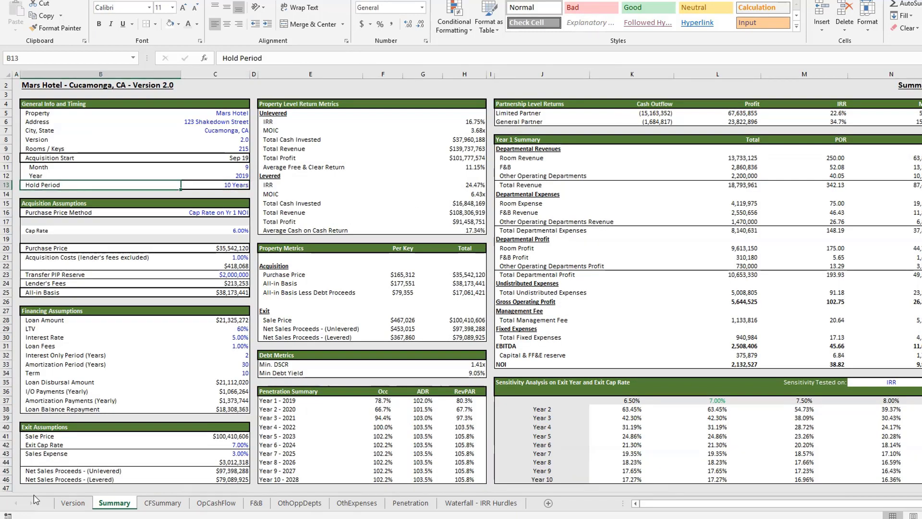
pyautogui.press('Right')
pyautogui.press('Right')
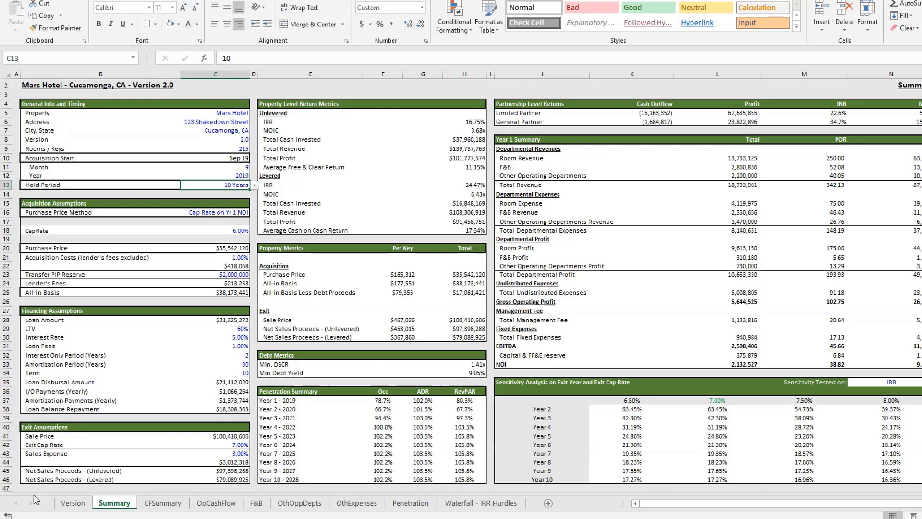
pyautogui.write('5')
pyautogui.hotkey('ctrl', 'Return')
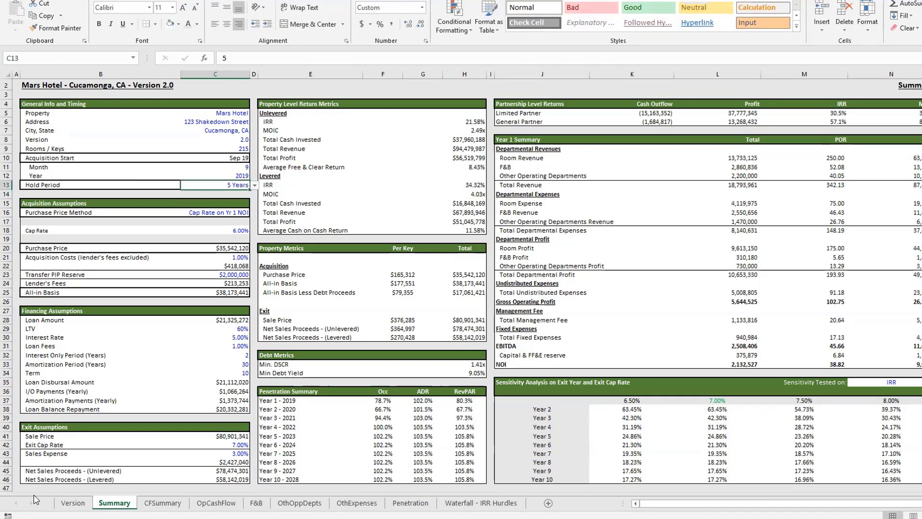
# - Back on CFSummary, confirm the cash flow columns now stop at Year 5 and check the Year 3–4 header formulas
pyautogui.hotkey('ctrl', 'pagedown')
pyautogui.press('Left')
pyautogui.press('Left')
pyautogui.press('Left')
pyautogui.press('Left')
pyautogui.press('Left')
pyautogui.press('Left')
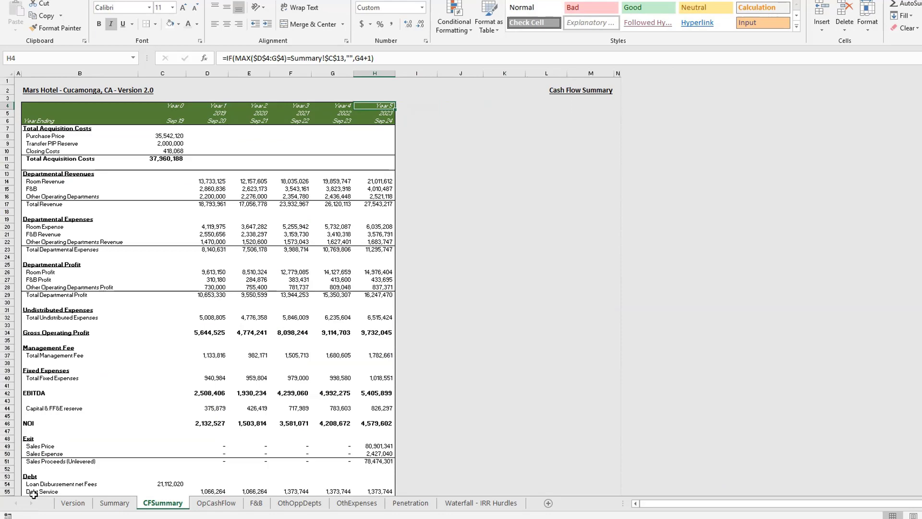
pyautogui.scroll(-7, 329, 372)
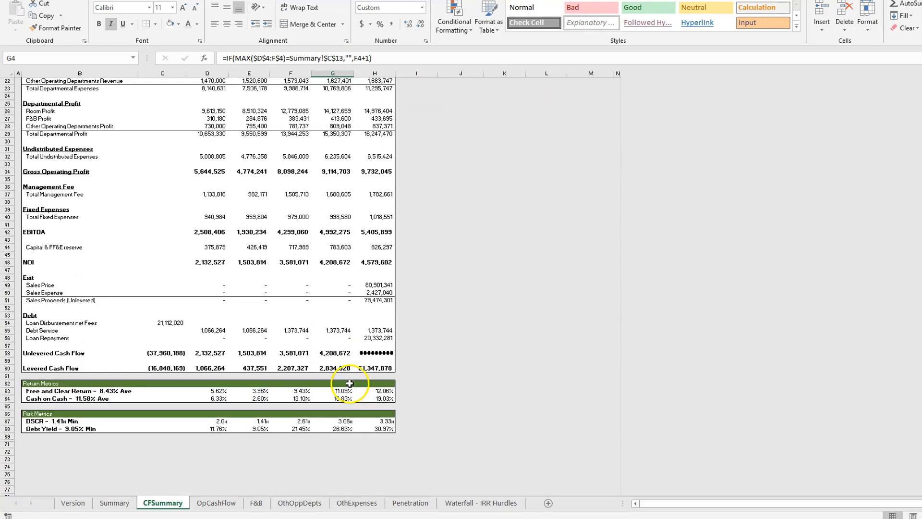
pyautogui.scroll(7, 390, 441)
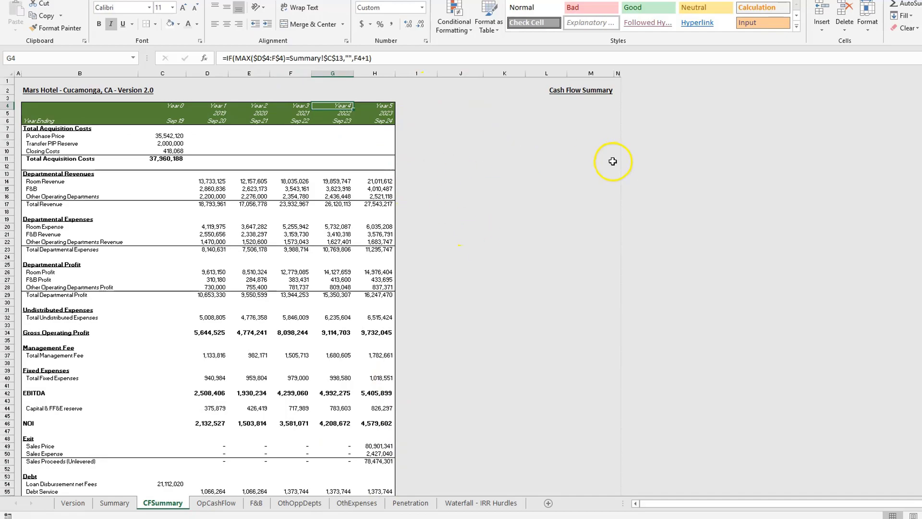
pyautogui.press('Left')
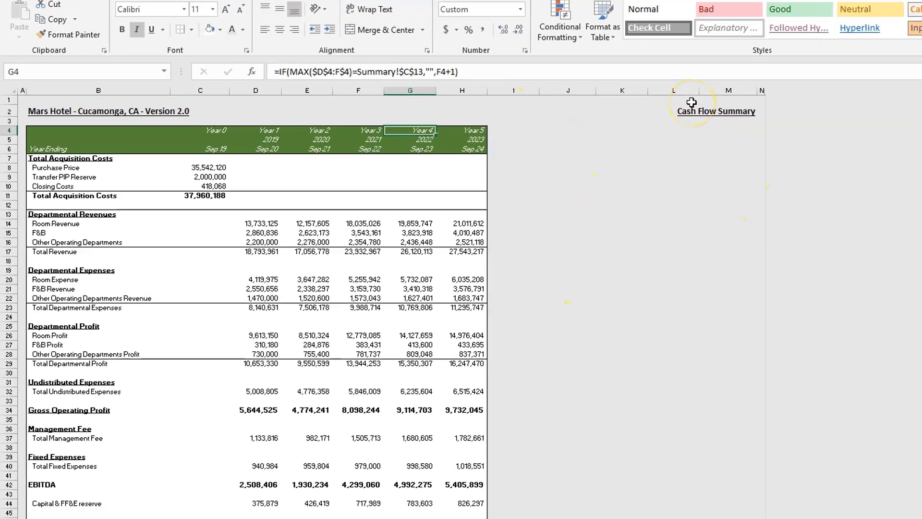
pyautogui.press('F2')
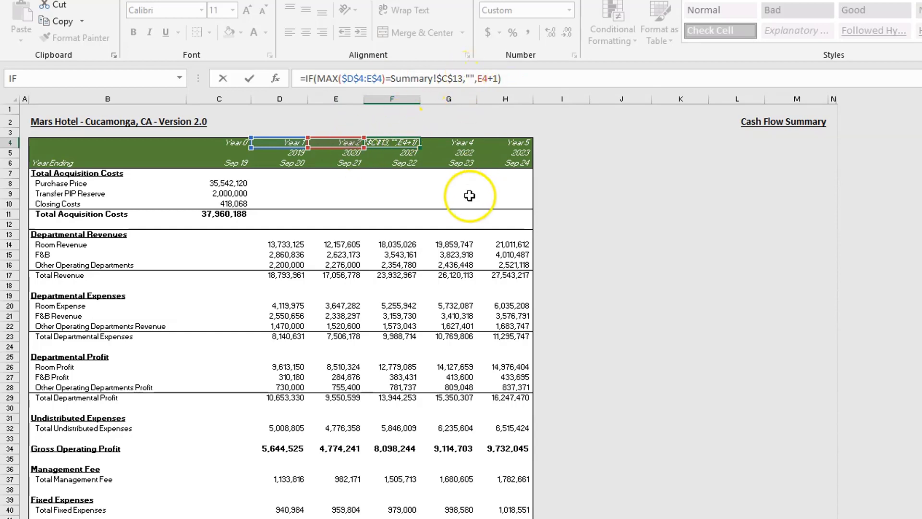
pyautogui.press('Escape')
pyautogui.press('Right')
pyautogui.press('Right')
pyautogui.press('Right')
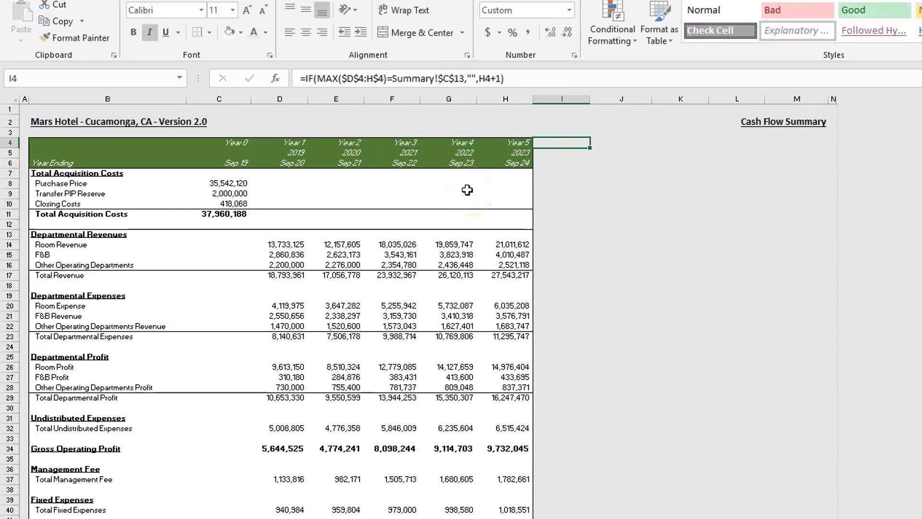
pyautogui.press('F2')
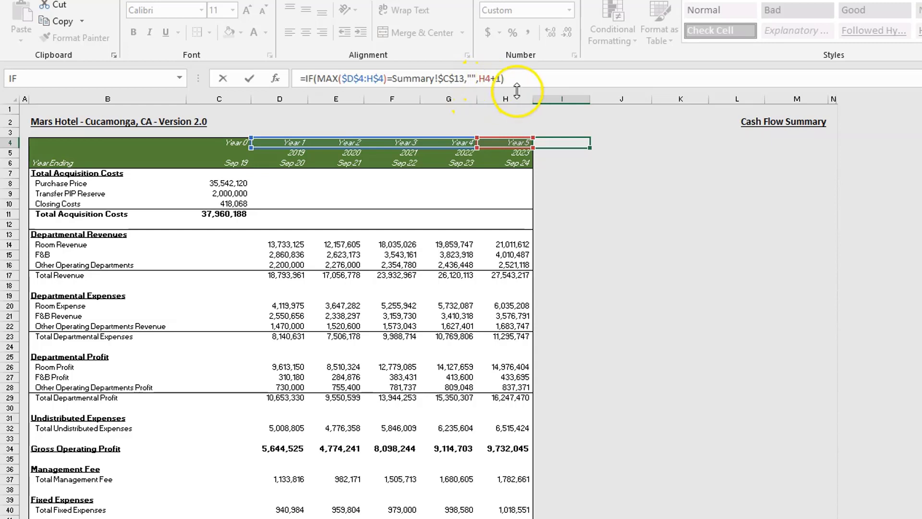
pyautogui.hotkey('shift', 'Tab')
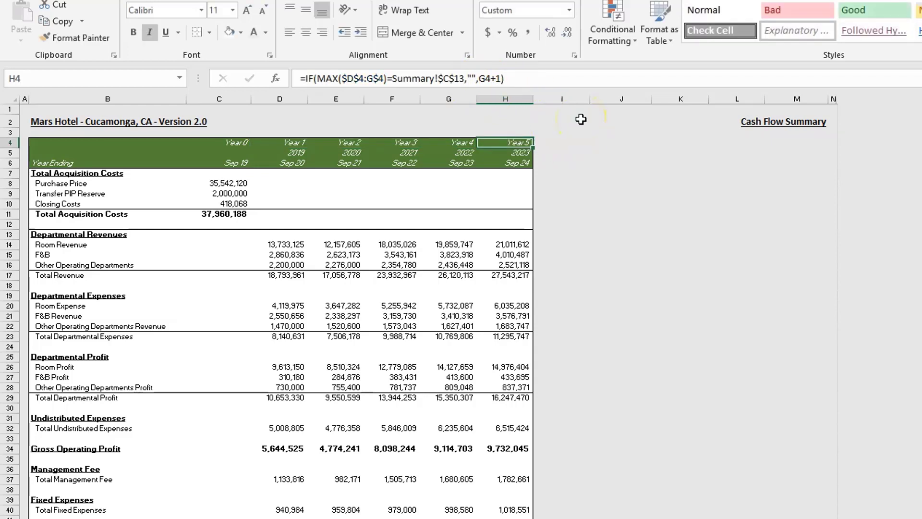
pyautogui.press('Down')
pyautogui.press('Up')
pyautogui.press('F2')
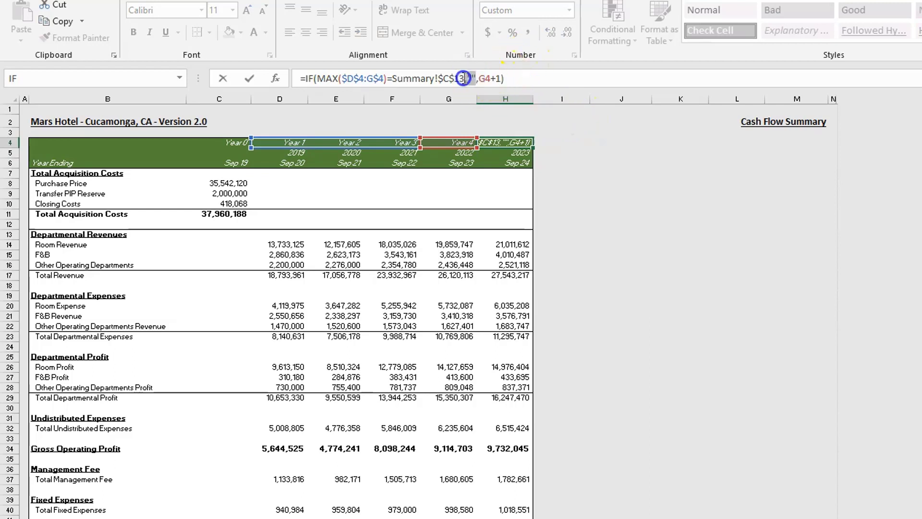
pyautogui.moveTo(464, 78); pyautogui.dragTo(339, 84)
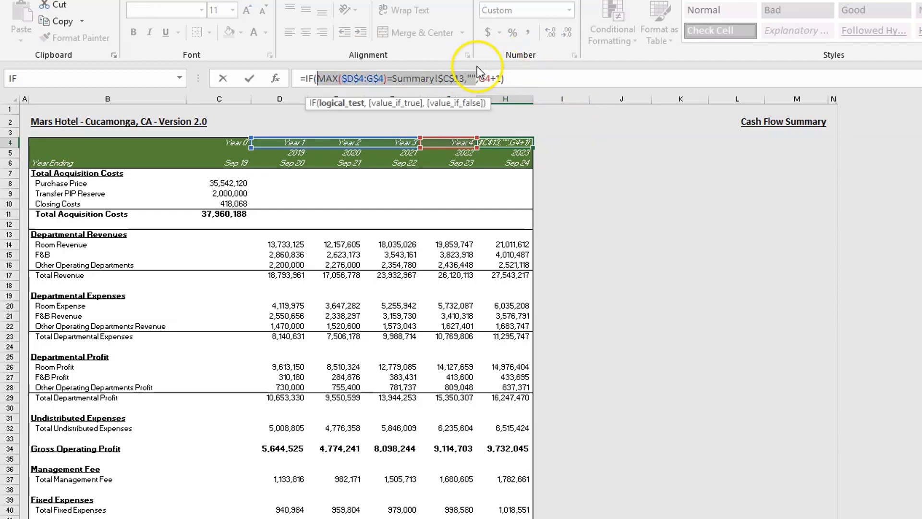
pyautogui.press('Escape')
pyautogui.press('Down')
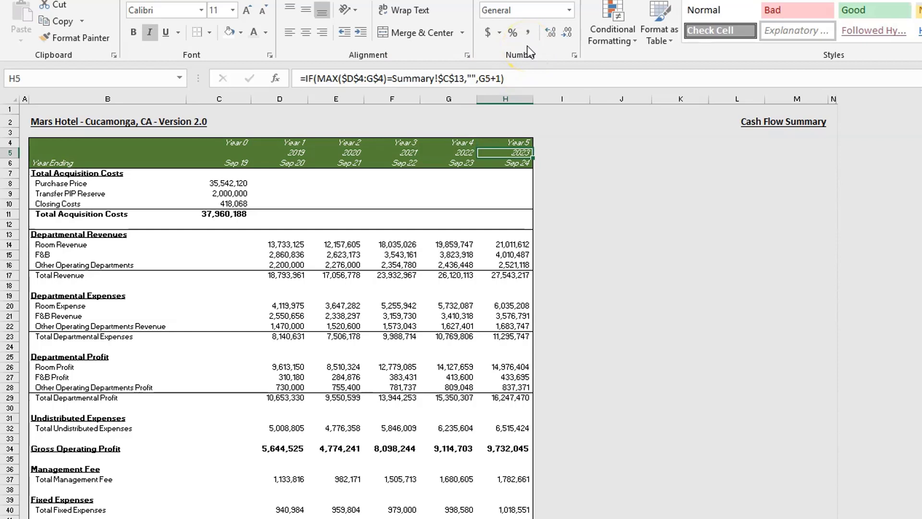
pyautogui.press('Left')
pyautogui.press('Left')
pyautogui.press('Left')
pyautogui.press('Left')
pyautogui.press('Left')
pyautogui.press('Down')
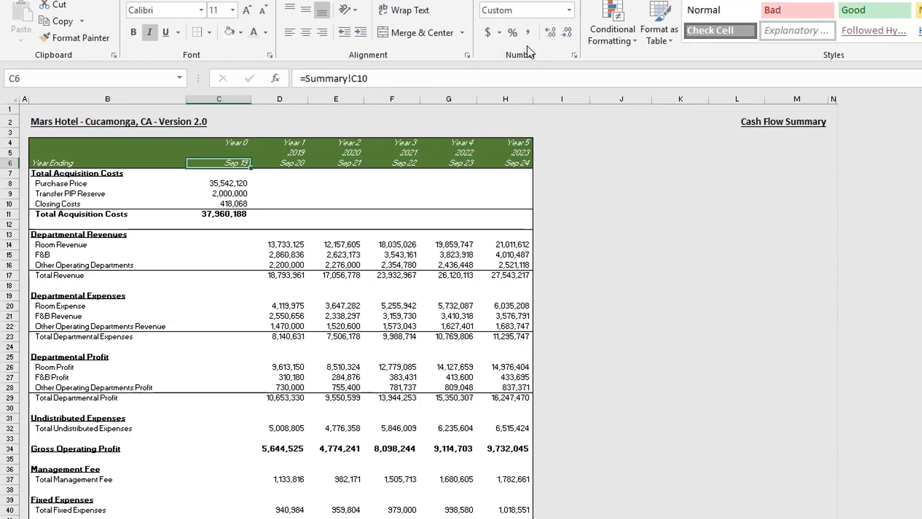
pyautogui.press('Right')
pyautogui.press('F2')
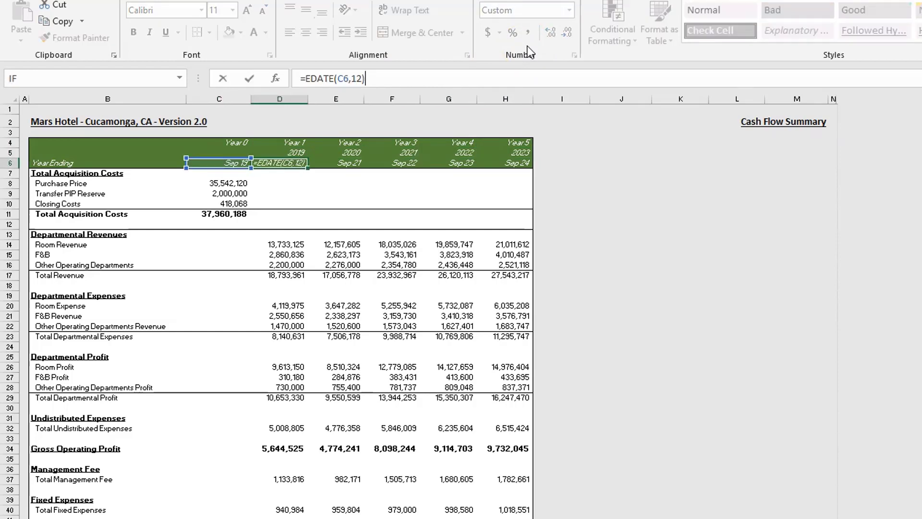
pyautogui.press('Escape')
pyautogui.press('Right')
pyautogui.press('Right')
pyautogui.press('Right')
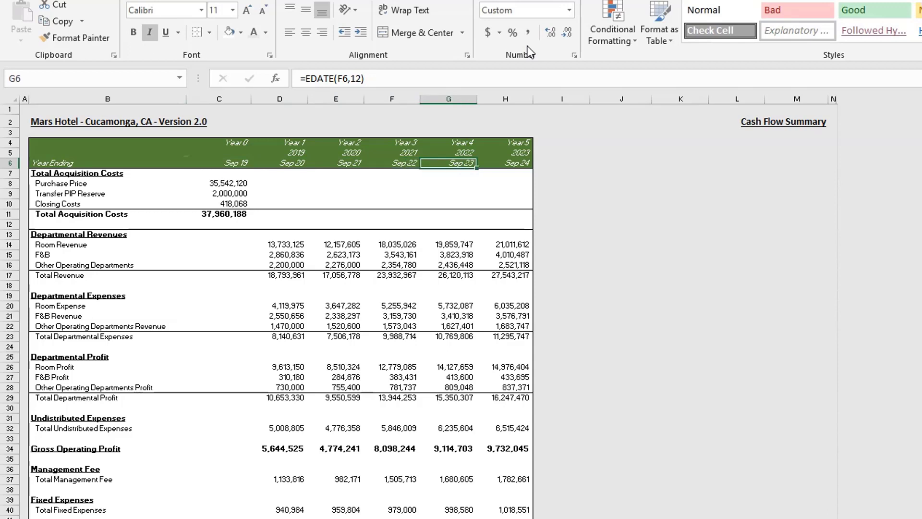
pyautogui.press('Left')
pyautogui.press('Left')
pyautogui.press('Left')
pyautogui.press('Left')
pyautogui.press('Left')
pyautogui.press('Down')
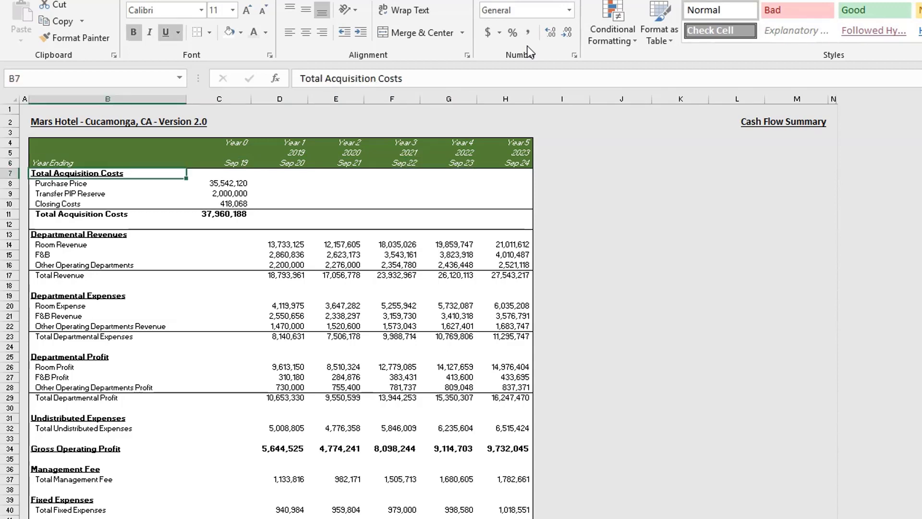
pyautogui.press('Down')
pyautogui.press('Right')
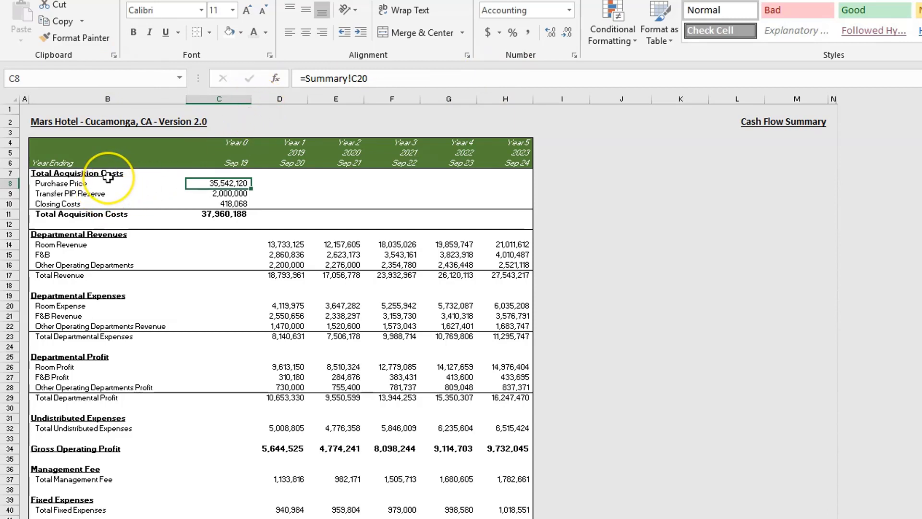
pyautogui.press('Down')
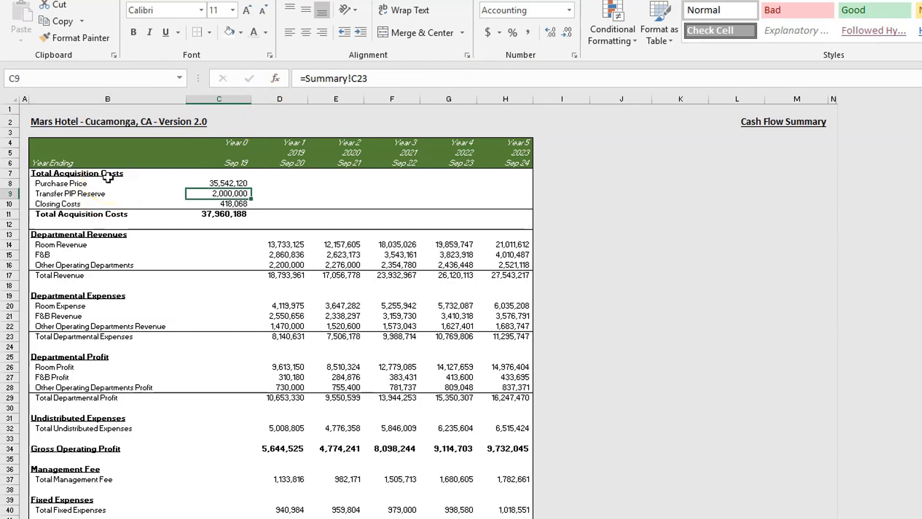
pyautogui.press('Down')
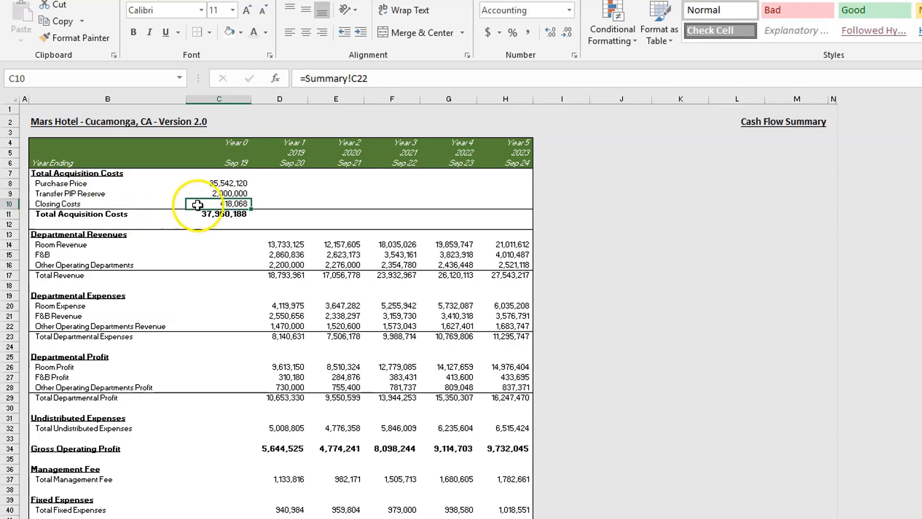
pyautogui.doubleClick(236, 203)
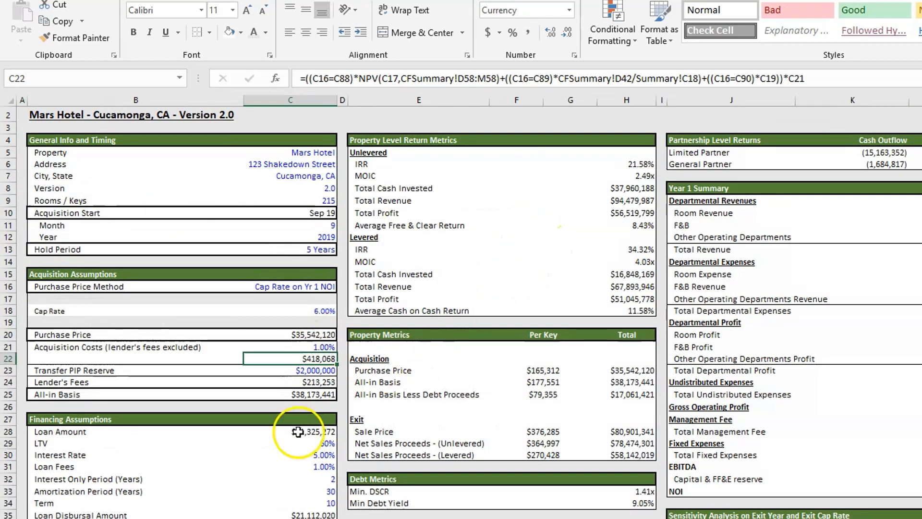
pyautogui.click(283, 383)
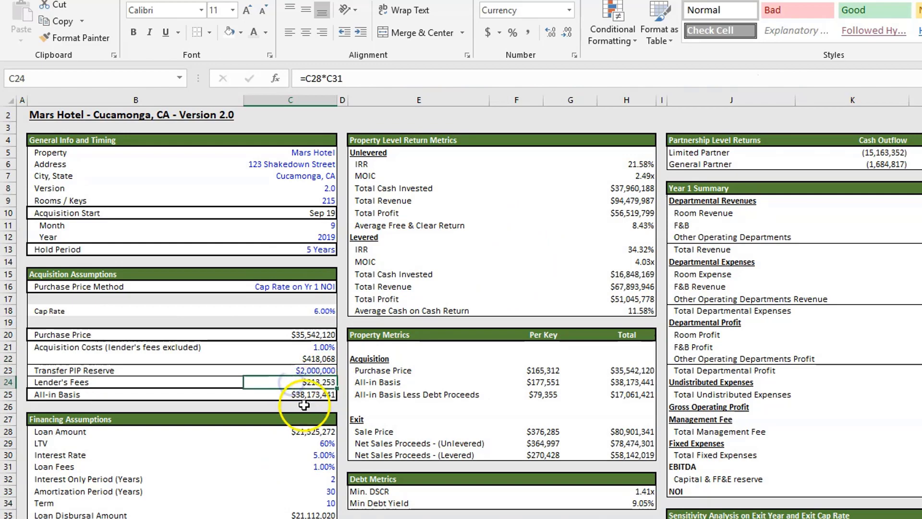
pyautogui.click(336, 369)
pyautogui.hotkey('ctrl', ']')
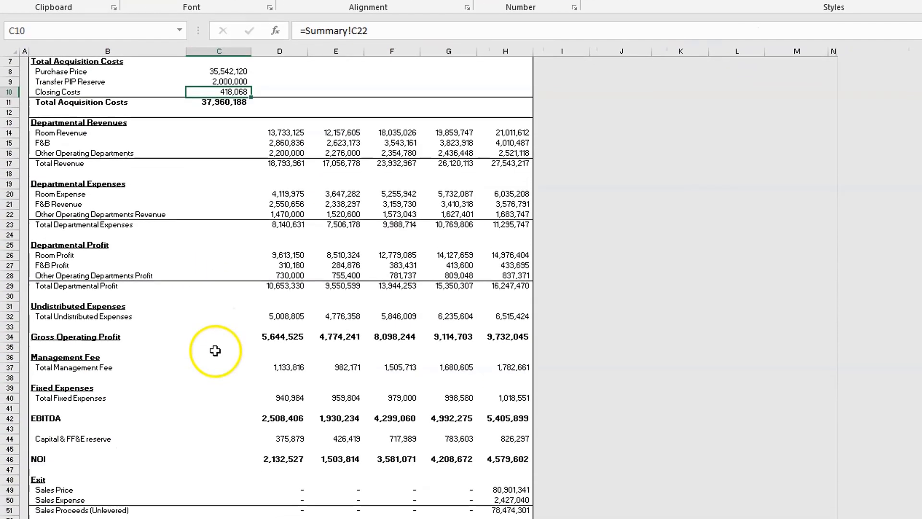
# - Trace the C54 loan disbursement to Summary's Loan Disbursal Amount, =C28*(1-C31), leaving it unchanged
pyautogui.click(226, 411)
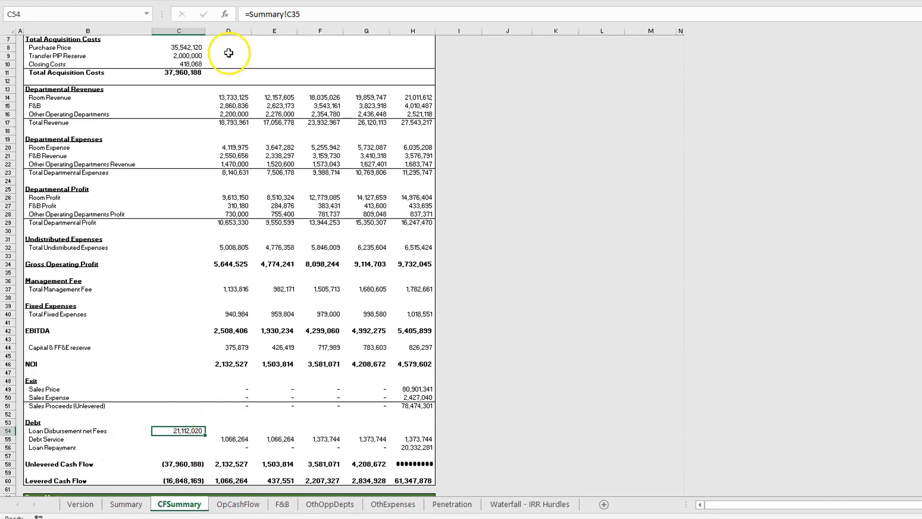
pyautogui.doubleClick(198, 429)
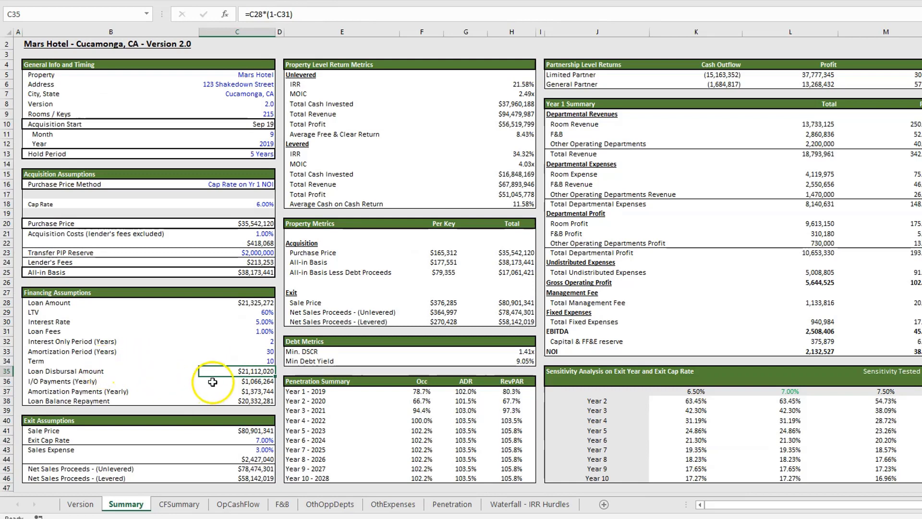
pyautogui.doubleClick(224, 371)
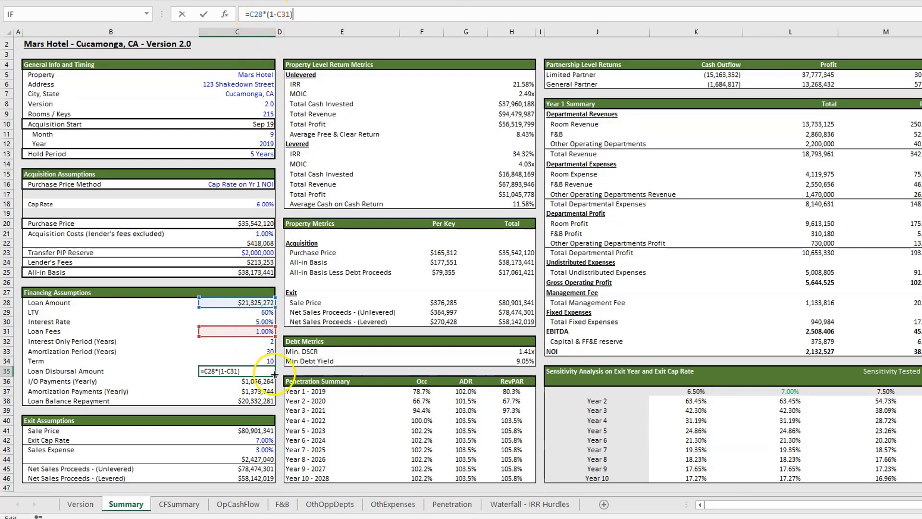
pyautogui.hotkey('ctrl', 'Return')
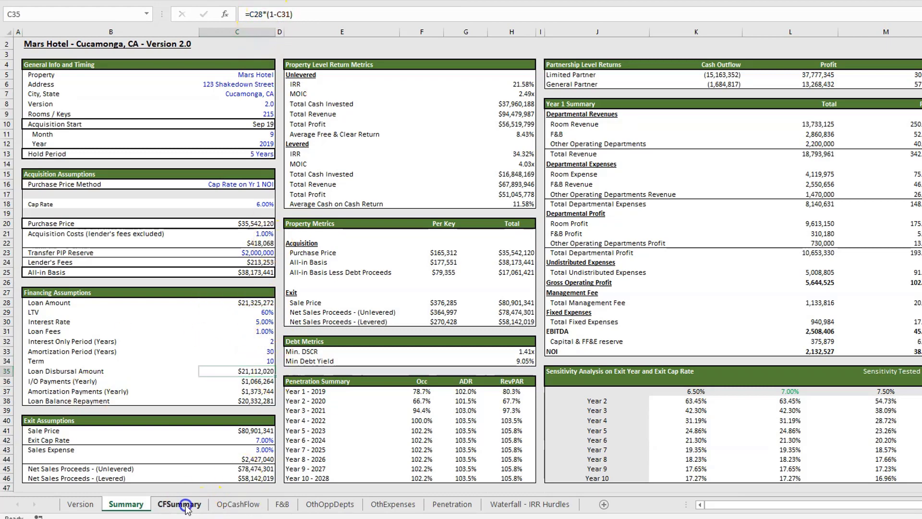
# - On CFSummary, read the purchase price, acquisition cost and yearly Room Revenue lookup formulas
pyautogui.click(179, 504)
pyautogui.click(196, 101)
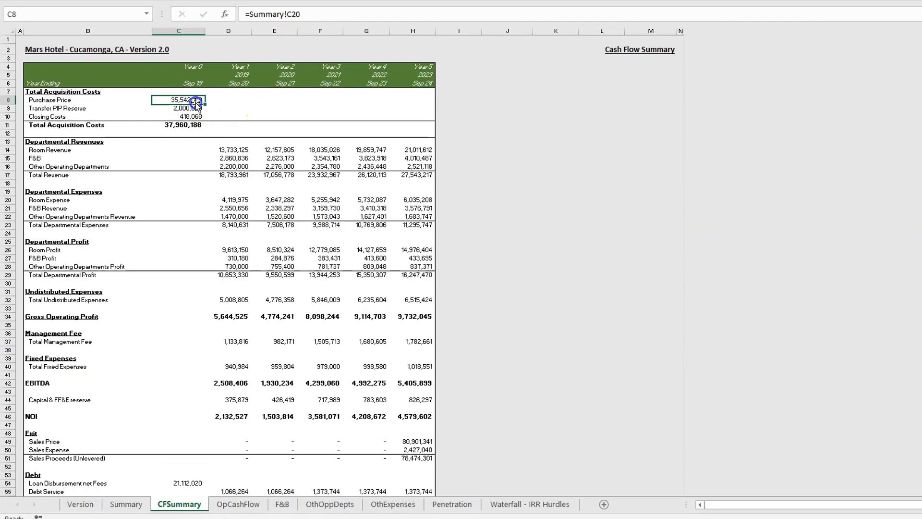
pyautogui.press('Down')
pyautogui.press('Down')
pyautogui.press('Down')
pyautogui.press('Down')
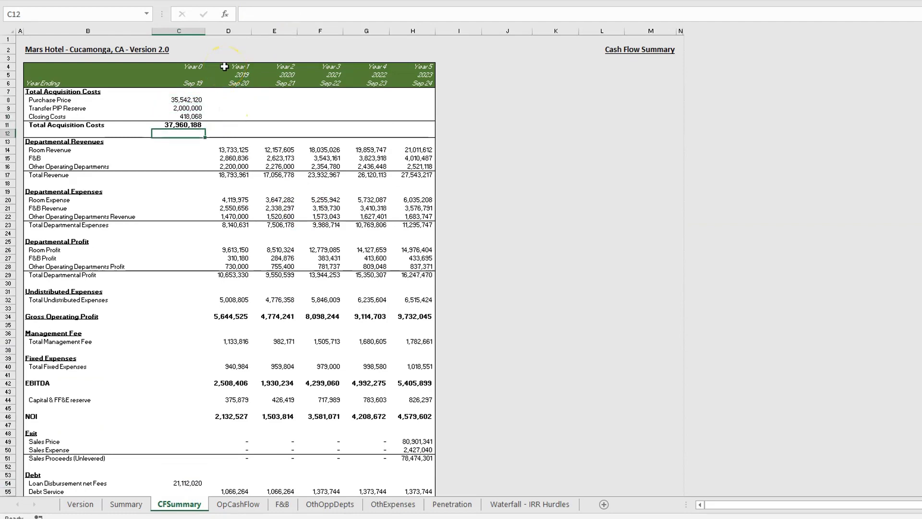
pyautogui.press('Down')
pyautogui.press('Down')
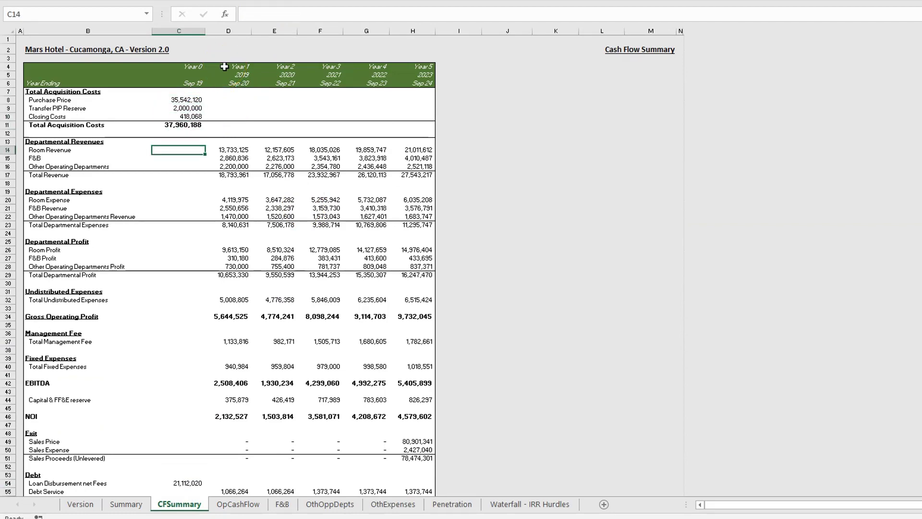
pyautogui.press('Right')
pyautogui.press('Right')
pyautogui.press('Right')
pyautogui.press('Right')
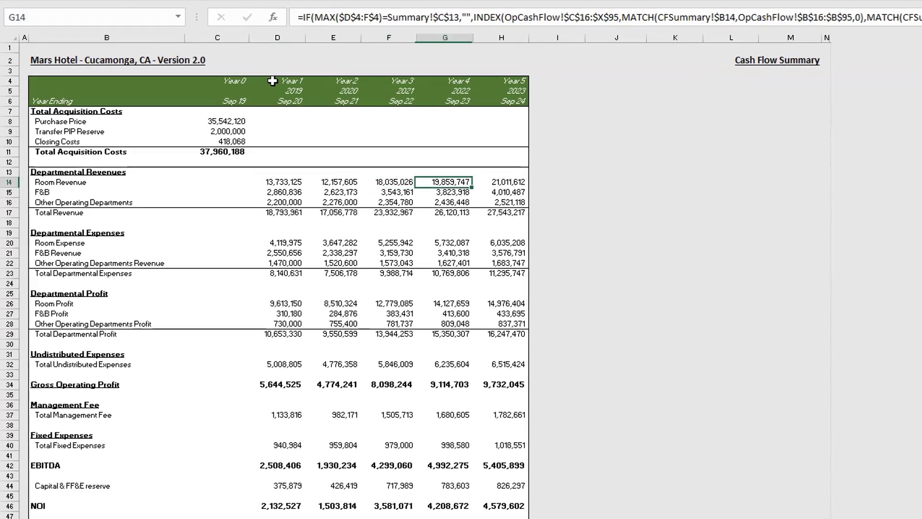
pyautogui.press('Right')
pyautogui.press('Left')
pyautogui.press('Left')
pyautogui.press('Left')
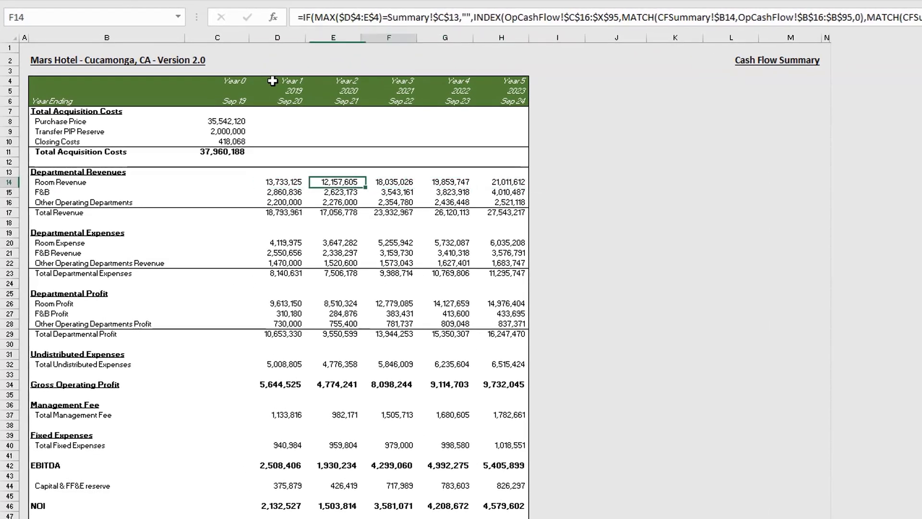
pyautogui.press('Right')
pyautogui.press('Right')
pyautogui.press('Left')
pyautogui.press('Left')
pyautogui.press('Left')
# - Read the departmental expense and F&B and Room Profit formulas across Years 2–4
pyautogui.press('Down')
pyautogui.press('Down')
pyautogui.press('Down')
pyautogui.press('Down')
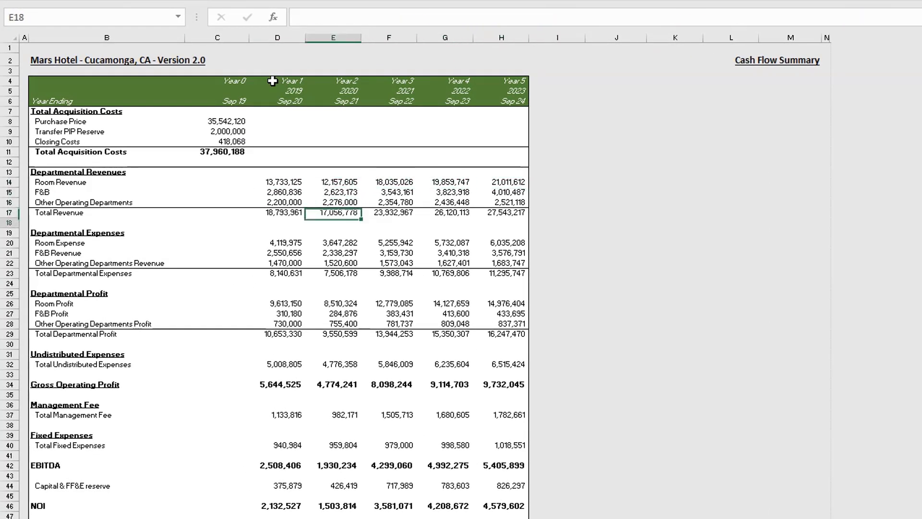
pyautogui.press('Down')
pyautogui.press('Down')
pyautogui.press('Down')
pyautogui.press('Down')
pyautogui.press('Right')
pyautogui.press('Up')
pyautogui.press('Up')
pyautogui.press('Down')
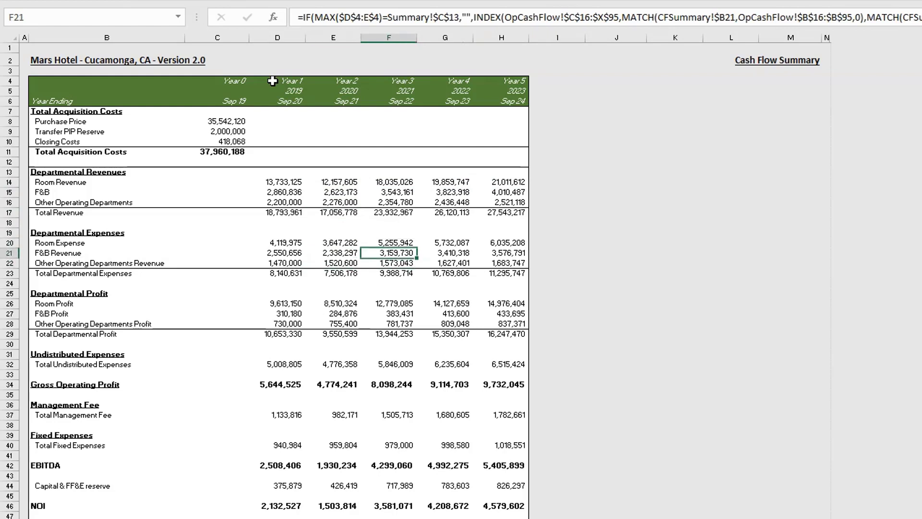
pyautogui.press('Down')
pyautogui.press('Down')
pyautogui.press('Down')
pyautogui.press('Down')
pyautogui.press('Down')
pyautogui.press('Down')
pyautogui.press('Down')
pyautogui.press('Down')
pyautogui.press('Up')
pyautogui.press('Up')
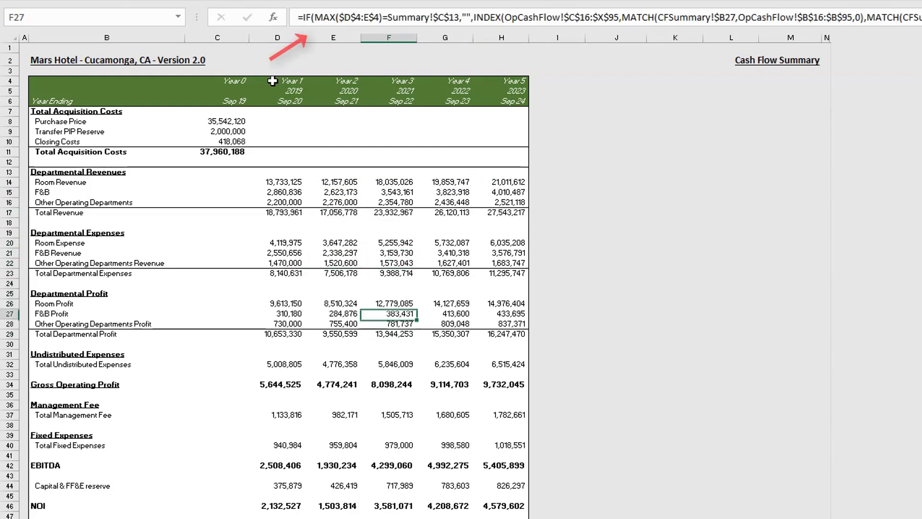
pyautogui.press('Up')
pyautogui.press('Right')
pyautogui.press('Left')
pyautogui.press('Left')
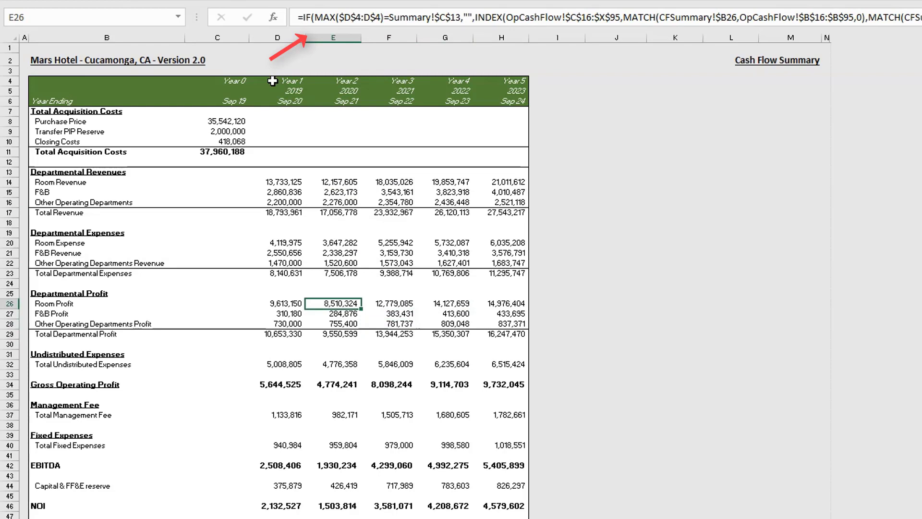
pyautogui.press('Right')
pyautogui.press('Right')
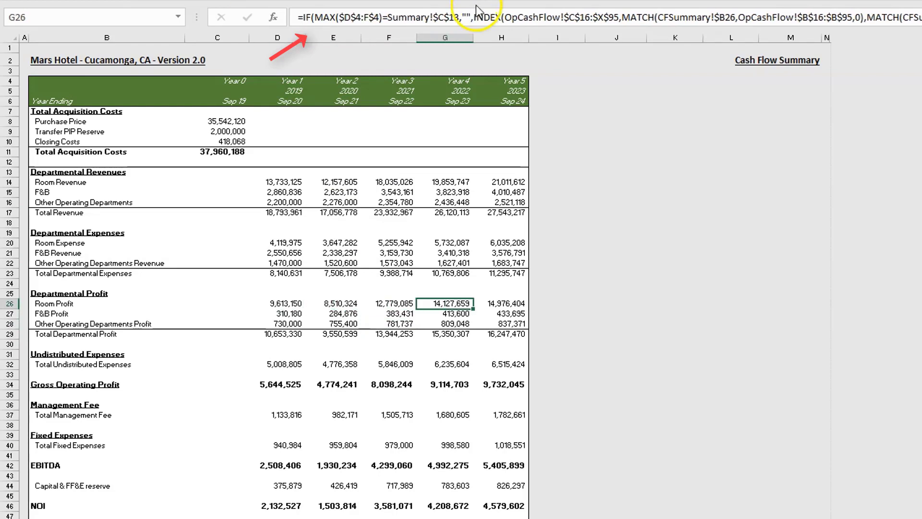
pyautogui.moveTo(477, 17); pyautogui.dragTo(304, 18)
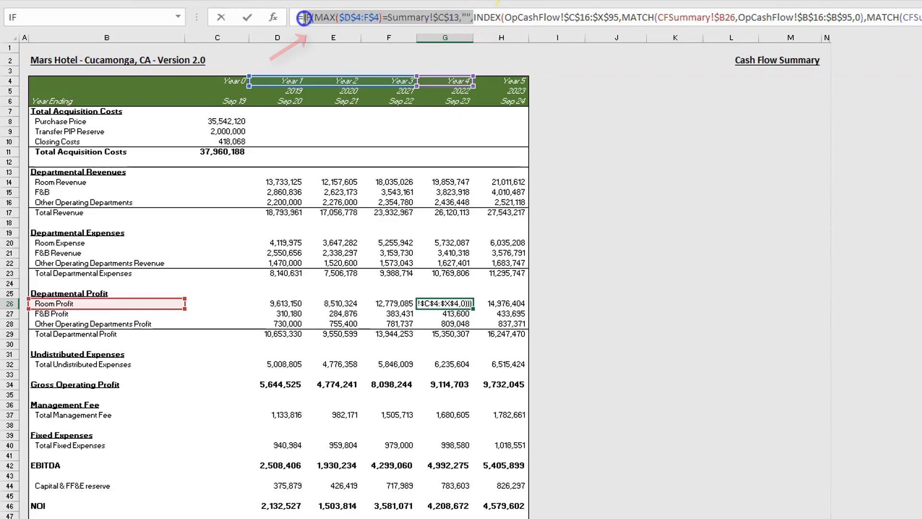
pyautogui.press('Delete')
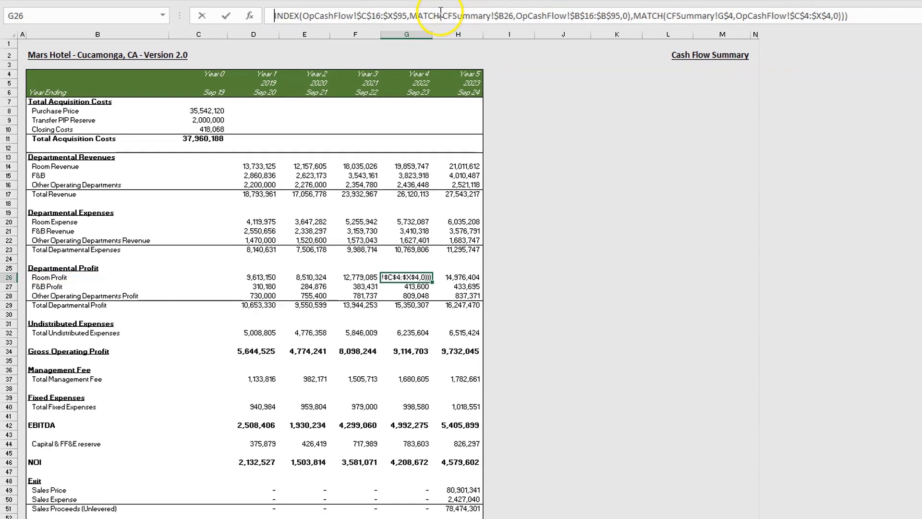
pyautogui.hotkey('ctrl', 'z')
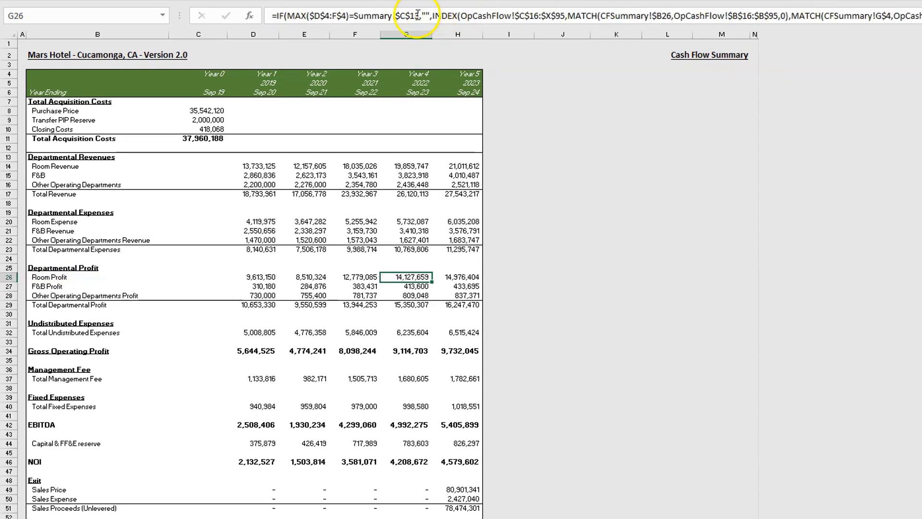
pyautogui.click(444, 16)
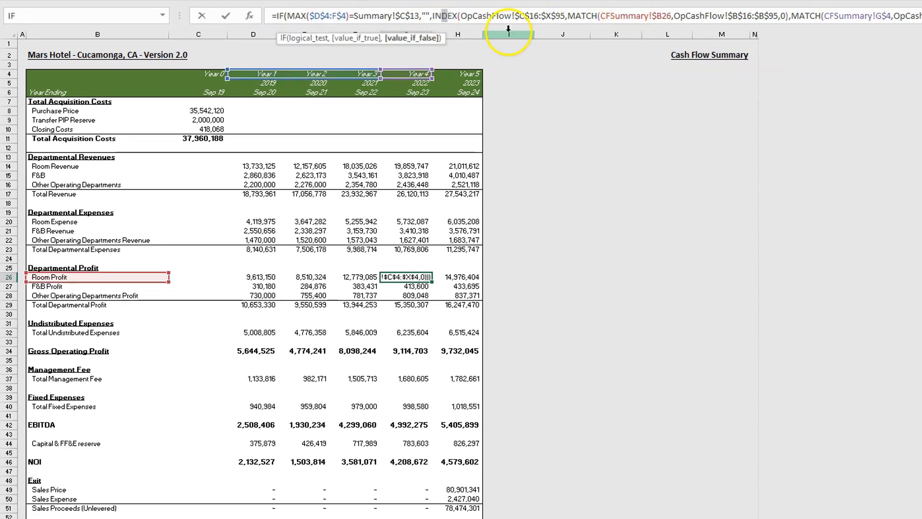
pyautogui.click(582, 10)
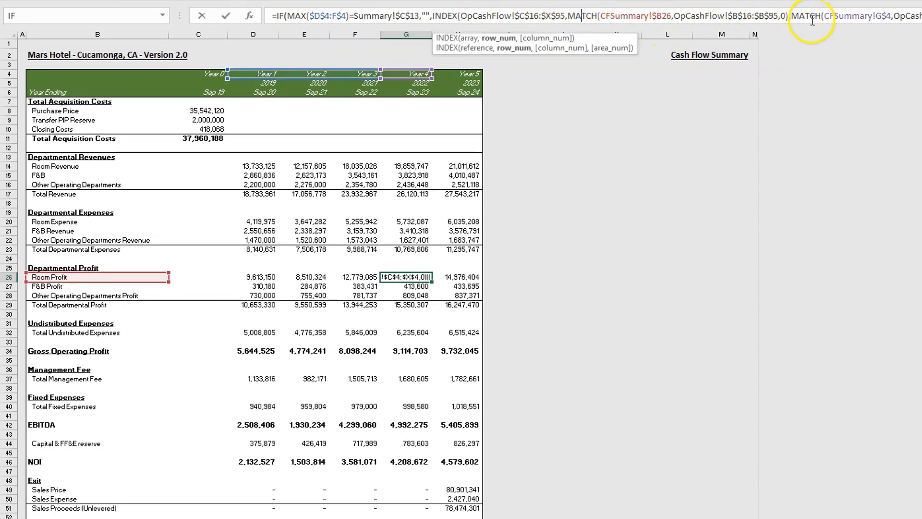
pyautogui.press('Escape')
pyautogui.click(300, 240)
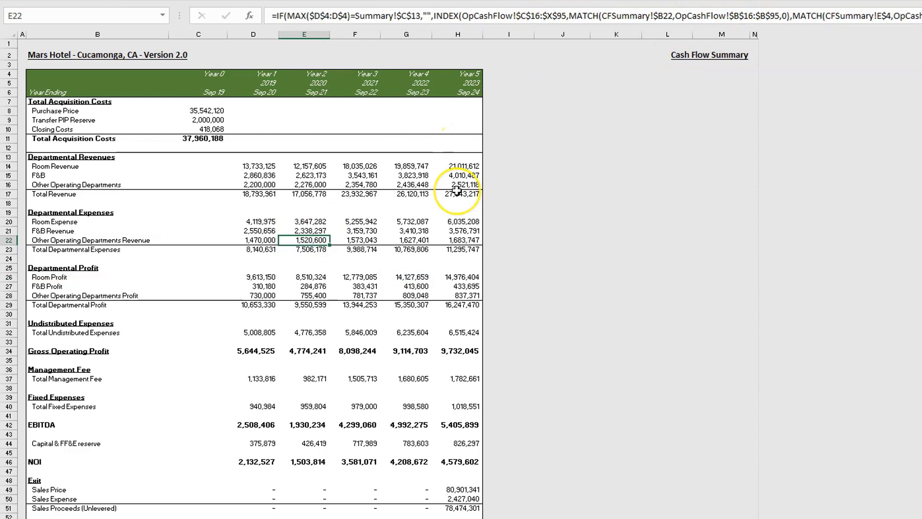
pyautogui.press('Left')
pyautogui.press('Up')
pyautogui.press('Up')
pyautogui.press('Up')
pyautogui.press('Up')
pyautogui.press('Up')
pyautogui.press('Up')
pyautogui.press('Up')
pyautogui.press('Up')
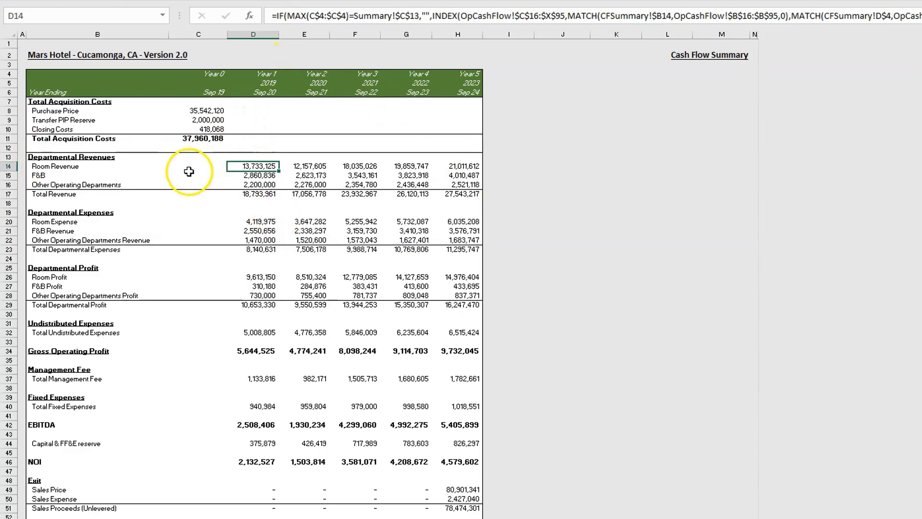
pyautogui.press('F2')
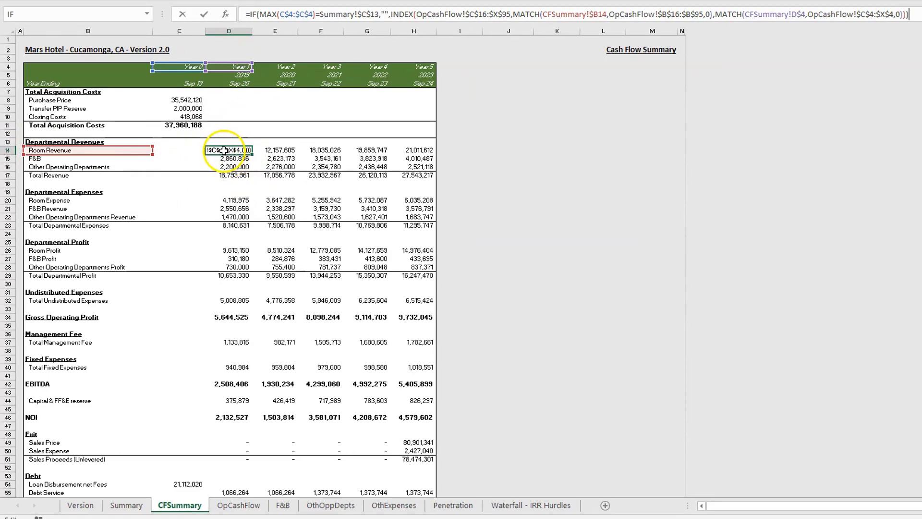
pyautogui.press('Escape')
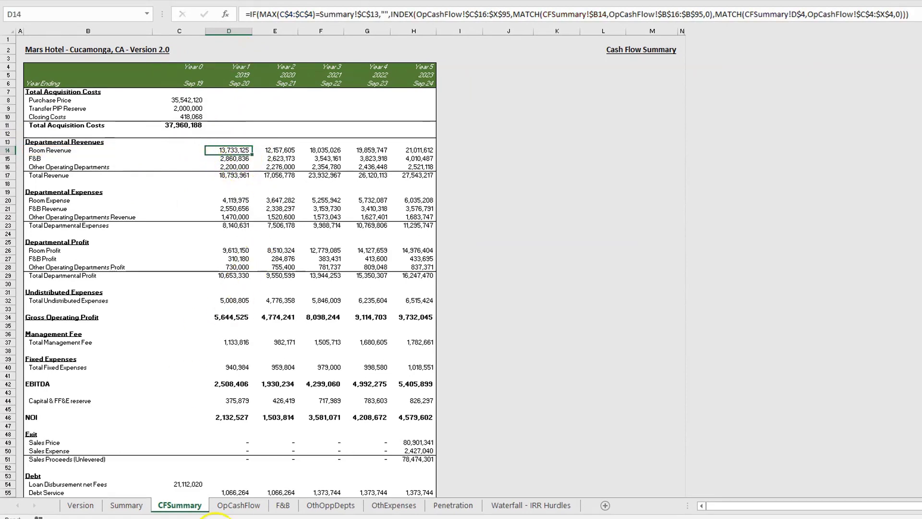
pyautogui.click(240, 508)
pyautogui.scroll(15, 197, 219)
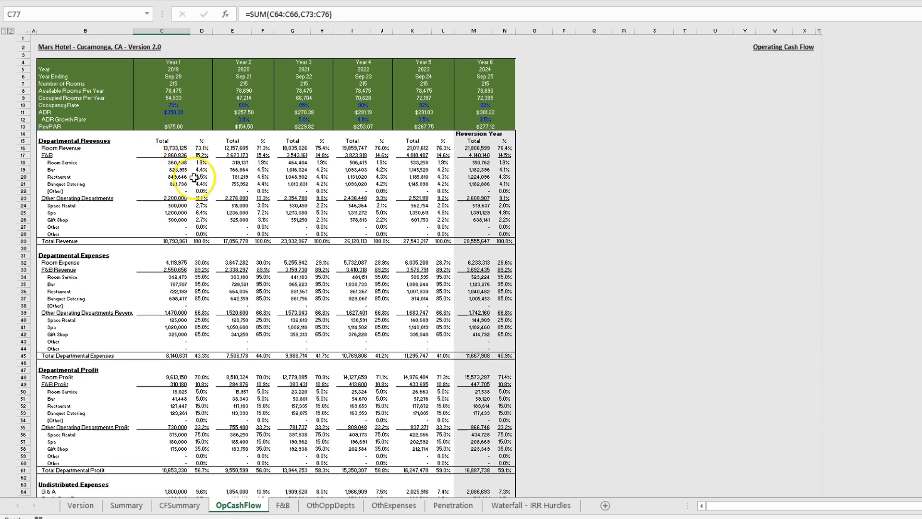
pyautogui.hotkey('ctrl', 'pageup')
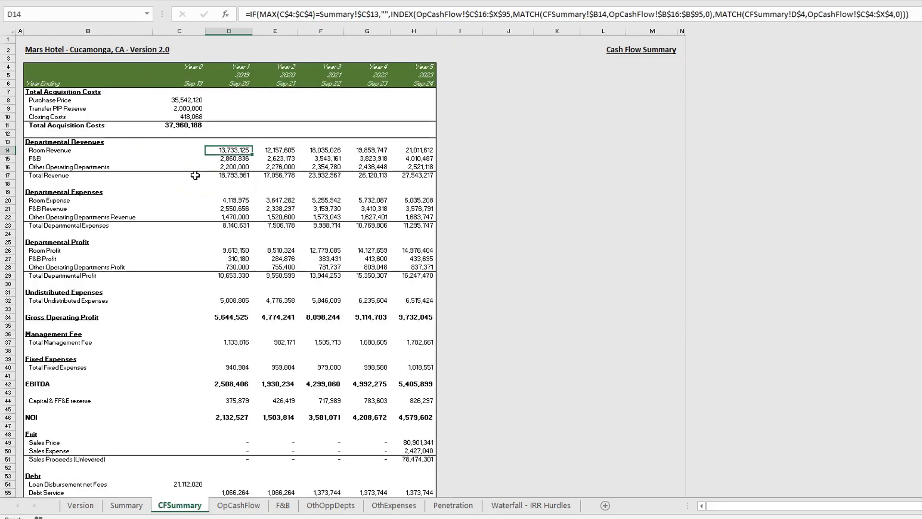
pyautogui.hotkey('ctrl', 'pagedown')
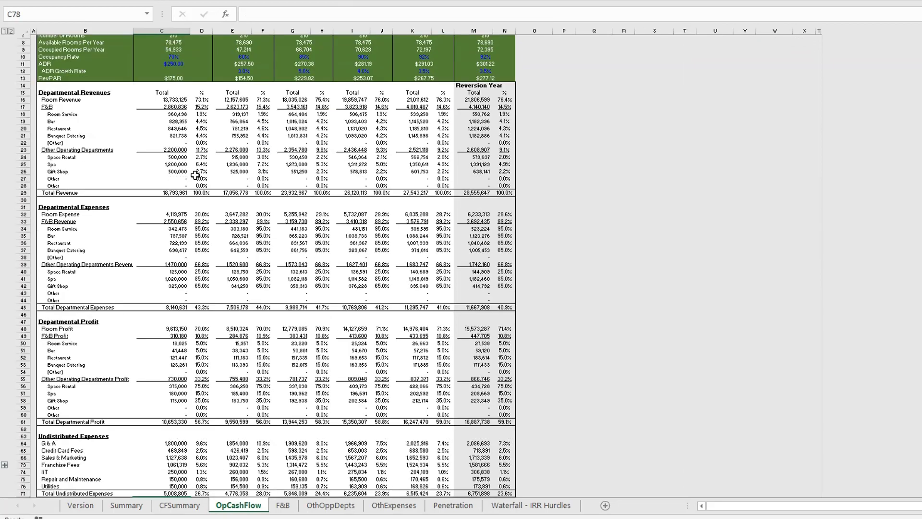
pyautogui.press('Up')
pyautogui.press('Up')
pyautogui.press('Up')
pyautogui.press('Up')
pyautogui.press('Up')
pyautogui.press('Up')
pyautogui.press('Up')
pyautogui.press('Up')
pyautogui.press('Up')
pyautogui.press('Up')
pyautogui.press('Up')
pyautogui.press('Up')
pyautogui.press('Up')
pyautogui.press('Up')
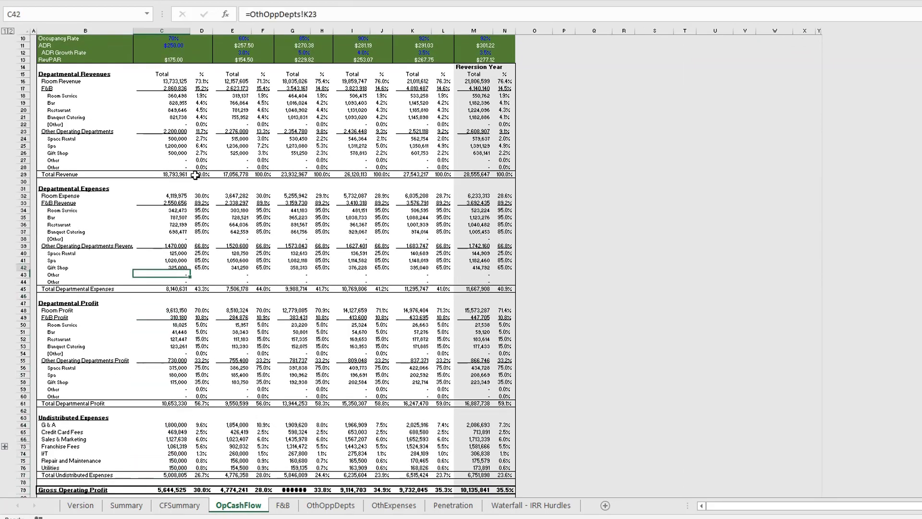
pyautogui.press('Up')
pyautogui.press('Up')
pyautogui.press('Up')
pyautogui.press('Up')
pyautogui.press('Up')
pyautogui.press('Up')
pyautogui.press('Up')
pyautogui.press('Up')
pyautogui.press('Up')
pyautogui.press('Up')
pyautogui.press('Up')
pyautogui.press('Up')
pyautogui.press('Up')
pyautogui.press('Up')
pyautogui.press('Up')
pyautogui.press('Up')
pyautogui.press('Up')
pyautogui.press('Up')
pyautogui.press('Up')
pyautogui.press('Up')
pyautogui.hotkey('ctrl', 'pageup')
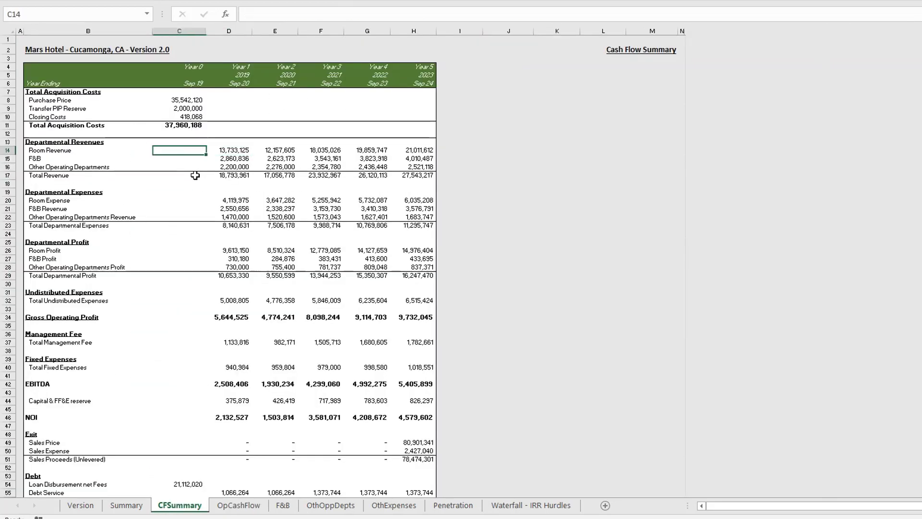
pyautogui.press('Right')
pyautogui.press('Right')
pyautogui.press('Down')
pyautogui.press('Down')
pyautogui.press('Down')
pyautogui.press('Down')
pyautogui.press('Down')
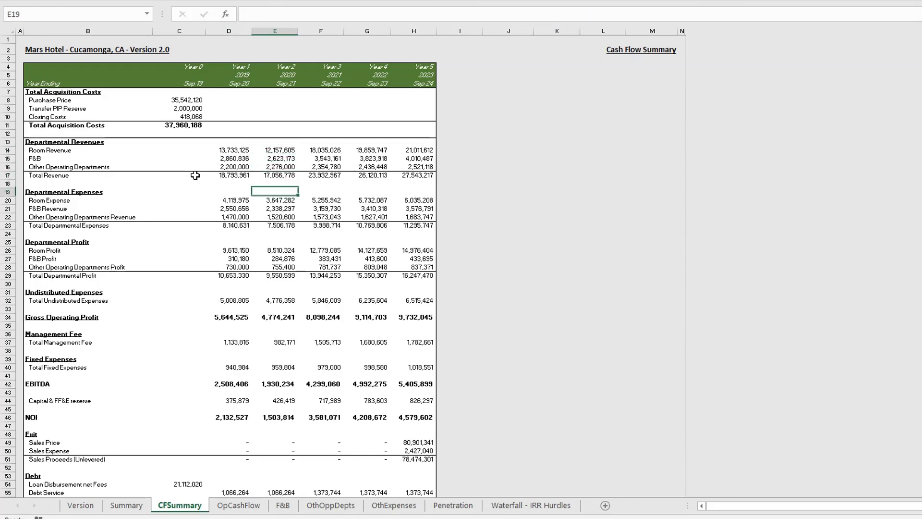
pyautogui.press('Down')
pyautogui.press('Down')
pyautogui.press('Down')
pyautogui.press('Down')
pyautogui.press('Down')
pyautogui.press('Down')
pyautogui.press('Down')
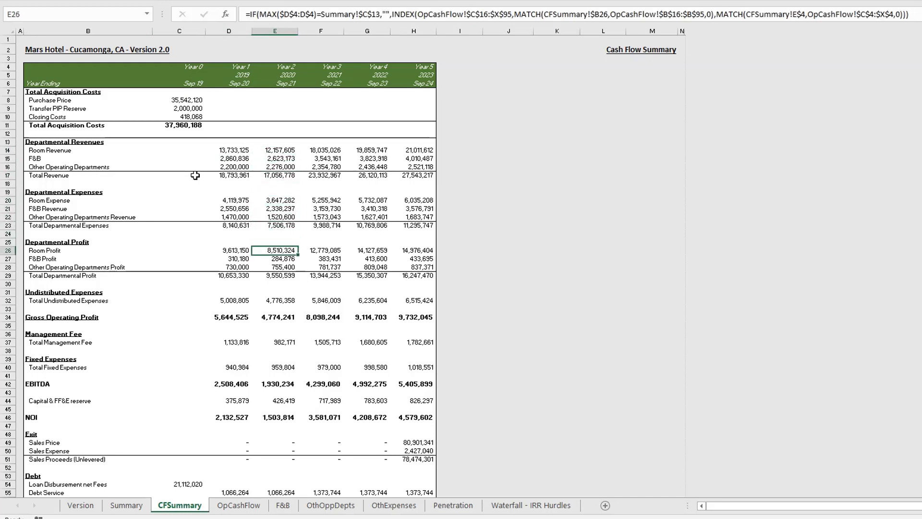
pyautogui.press('Down')
pyautogui.press('Down')
pyautogui.press('Down')
pyautogui.press('Down')
pyautogui.press('Down')
pyautogui.press('Down')
pyautogui.press('Down')
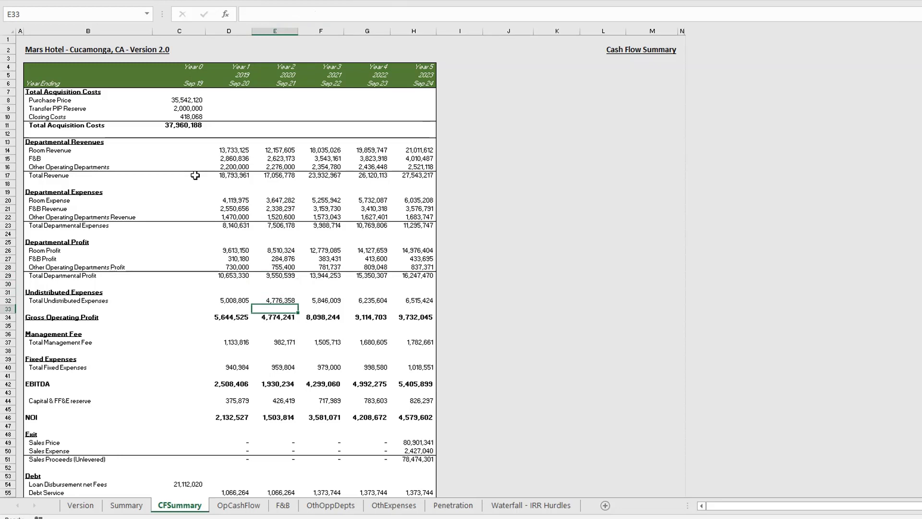
pyautogui.press('Down')
pyautogui.press('Down')
pyautogui.press('Down')
pyautogui.press('Down')
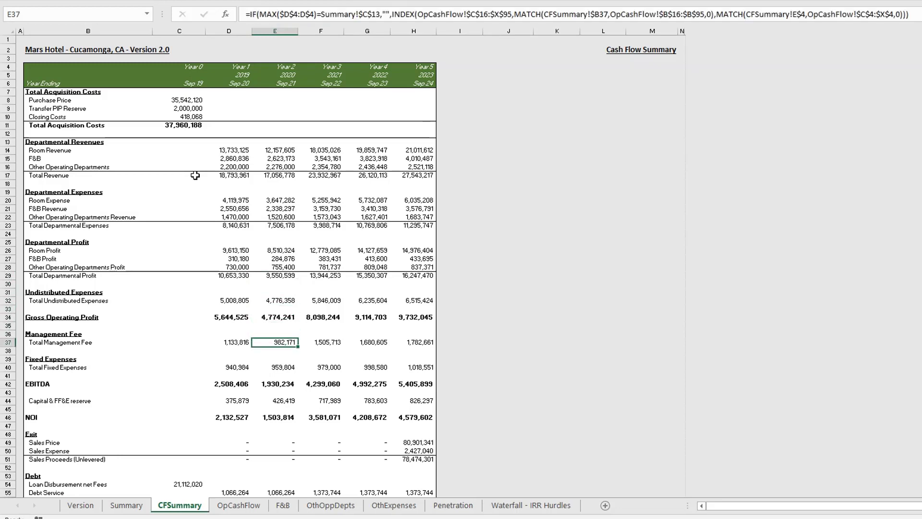
pyautogui.press('Down')
pyautogui.press('Down')
pyautogui.press('Down')
pyautogui.press('Down')
pyautogui.press('Down')
pyautogui.press('Down')
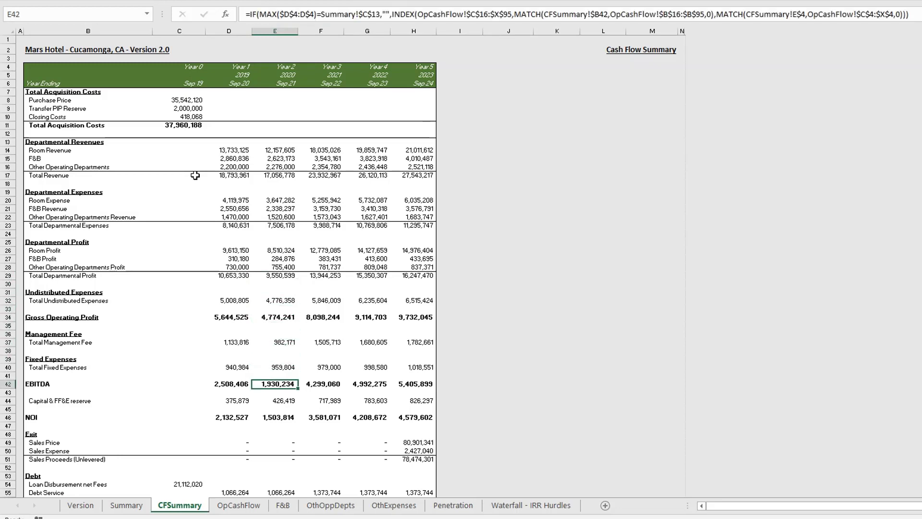
pyautogui.press('Down')
pyautogui.press('Down')
pyautogui.press('Down')
pyautogui.press('Down')
pyautogui.press('Down')
pyautogui.press('Down')
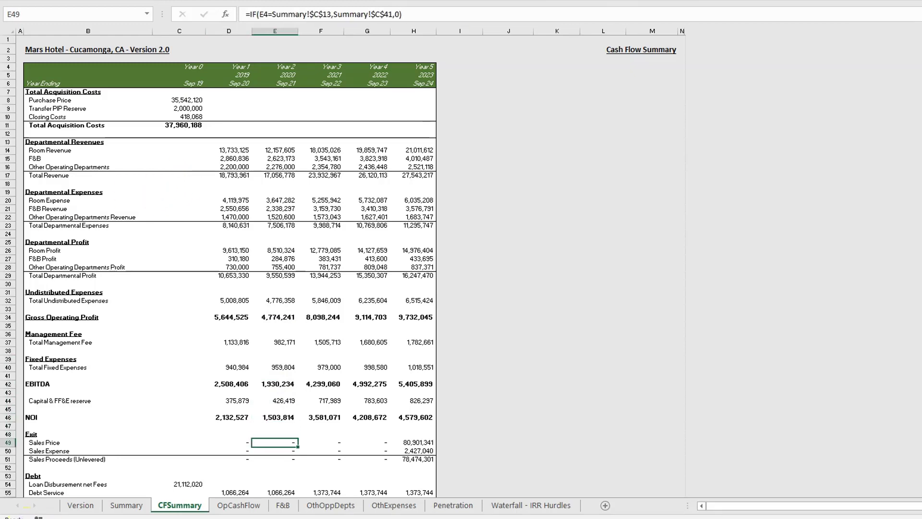
pyautogui.press('Left')
pyautogui.press('Left')
pyautogui.press('Left')
pyautogui.press('Right')
pyautogui.press('Right')
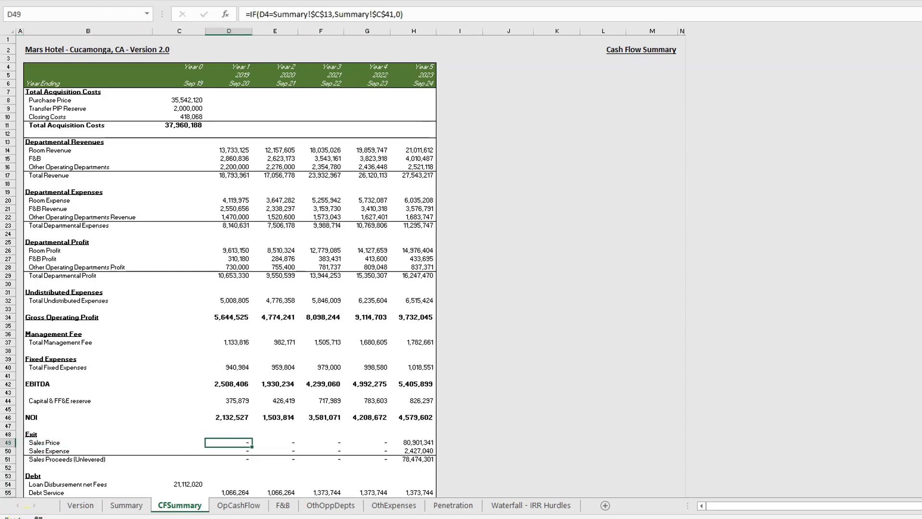
pyautogui.press('F2')
pyautogui.press('Escape')
pyautogui.click(298, 14)
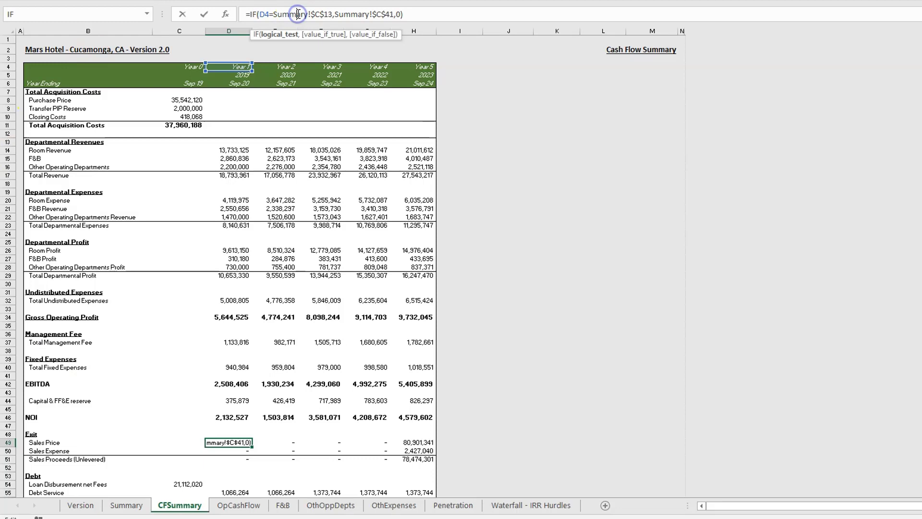
pyautogui.press('Escape')
pyautogui.press('Right')
pyautogui.press('Right')
pyautogui.press('Right')
pyautogui.press('Right')
pyautogui.press('F2')
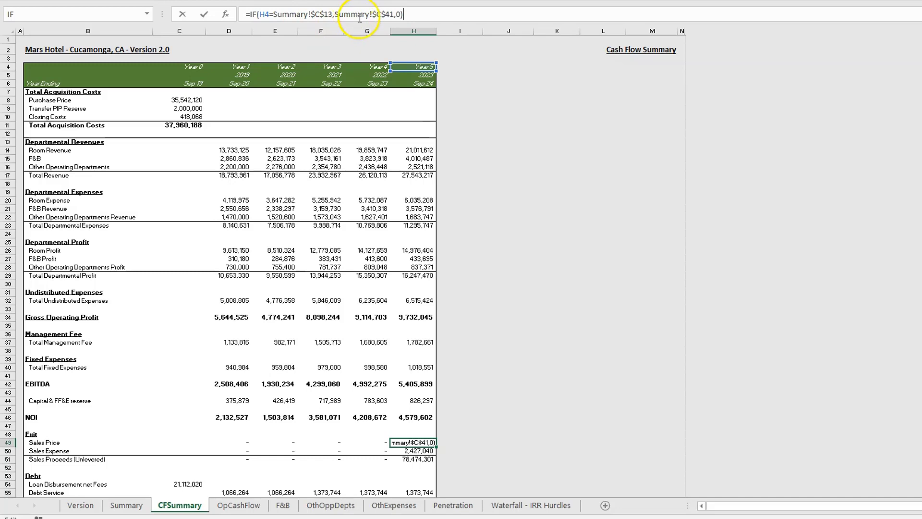
pyautogui.press('Escape')
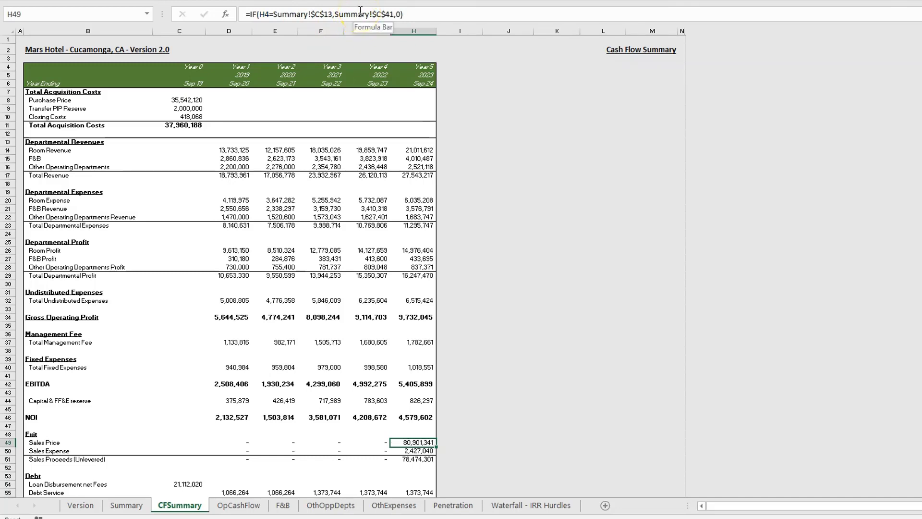
pyautogui.press('Down')
pyautogui.press('Down')
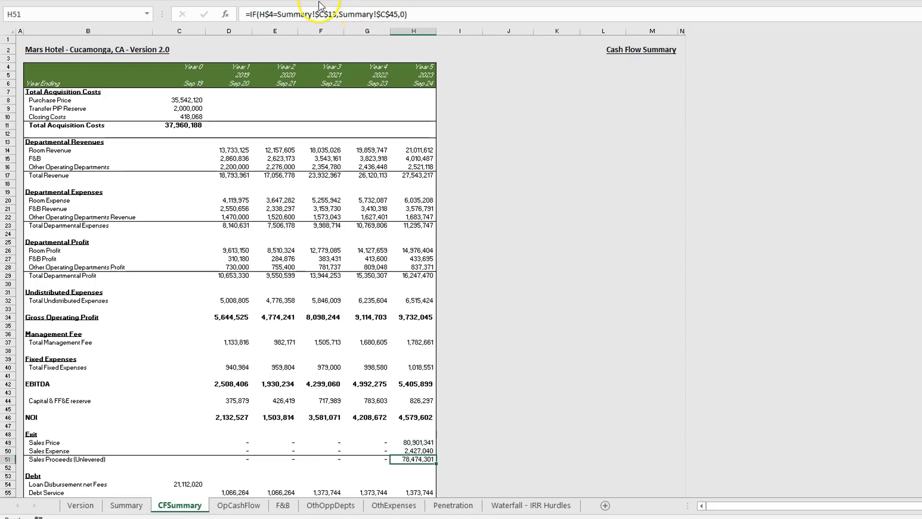
# - Scroll down on CFSummary to review the loan disbursement row
pyautogui.scroll(-3, 288, 199)
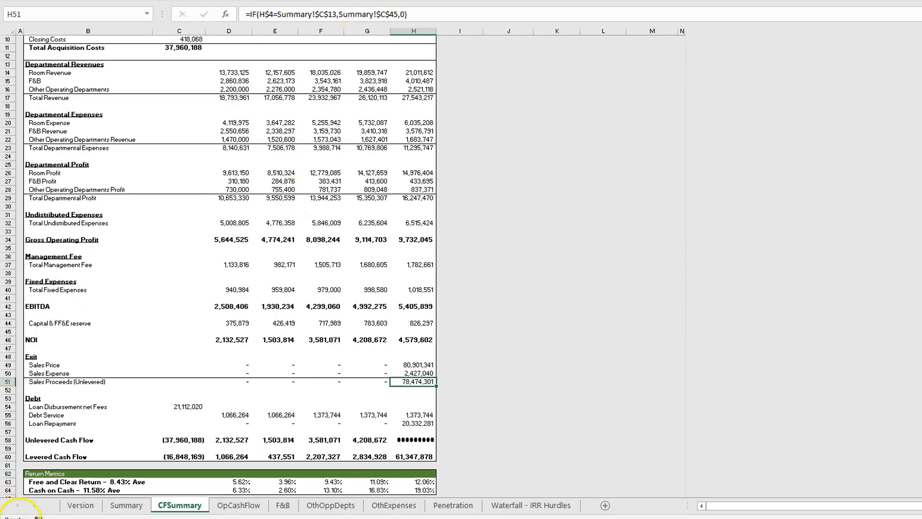
pyautogui.press('Down')
pyautogui.press('Down')
pyautogui.press('Down')
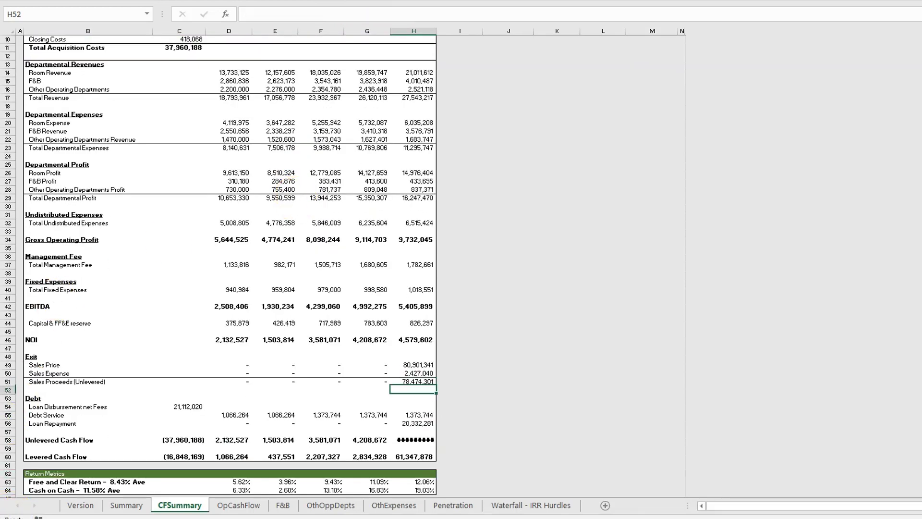
pyautogui.press('Left')
pyautogui.press('Left')
pyautogui.press('Left')
pyautogui.press('Left')
pyautogui.press('Left')
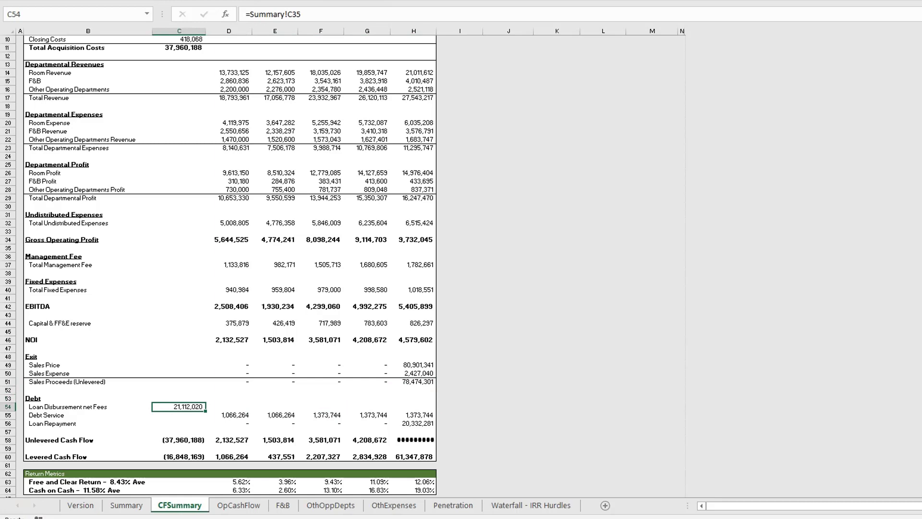
# - Compare the Year 1–5 Debt Service formulas and the Year 5 Loan Repayment formula
pyautogui.press('Down')
pyautogui.press('Right')
pyautogui.press('Right')
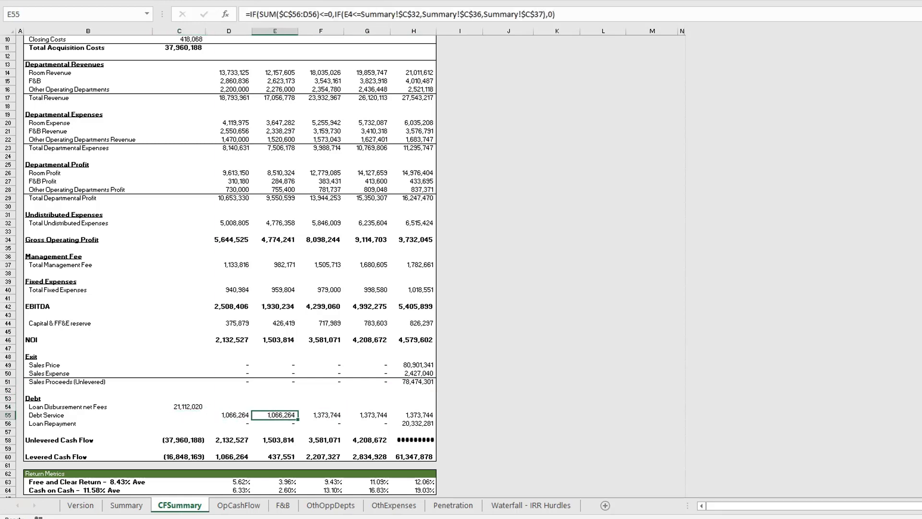
pyautogui.press('Left')
pyautogui.press('Right')
pyautogui.press('Left')
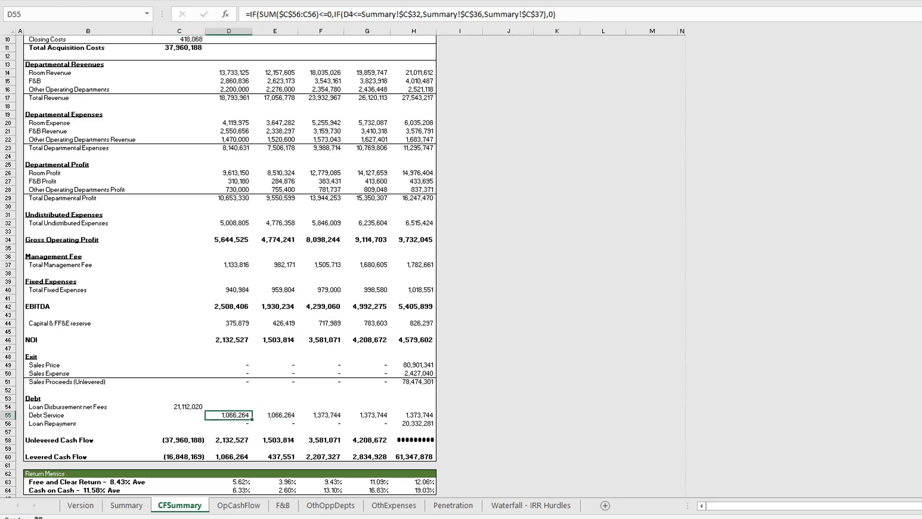
pyautogui.press('Right')
pyautogui.press('Right')
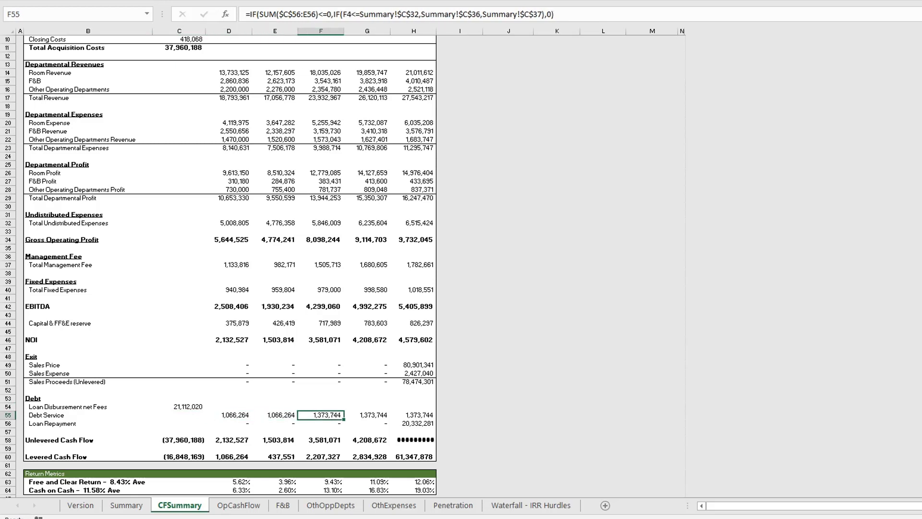
pyautogui.press('Right')
pyautogui.press('Right')
pyautogui.press('Left')
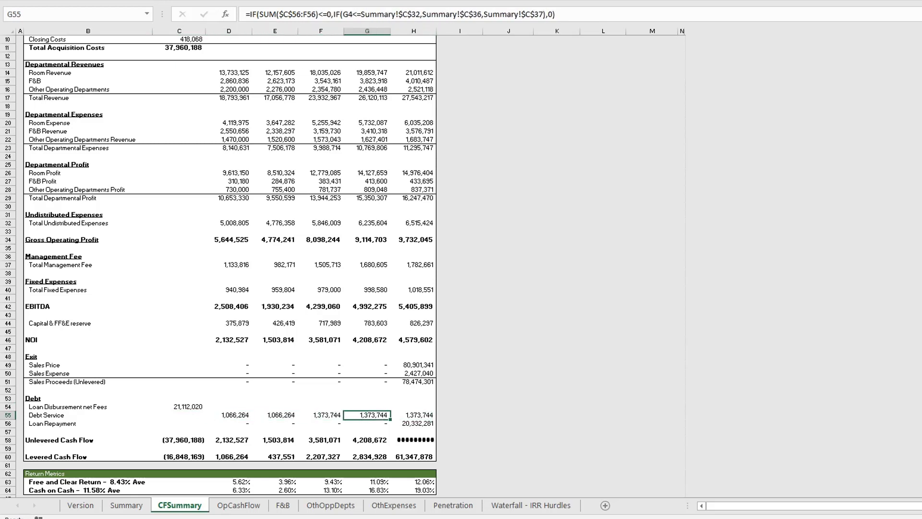
pyautogui.press('Right')
pyautogui.press('Down')
pyautogui.press('Up')
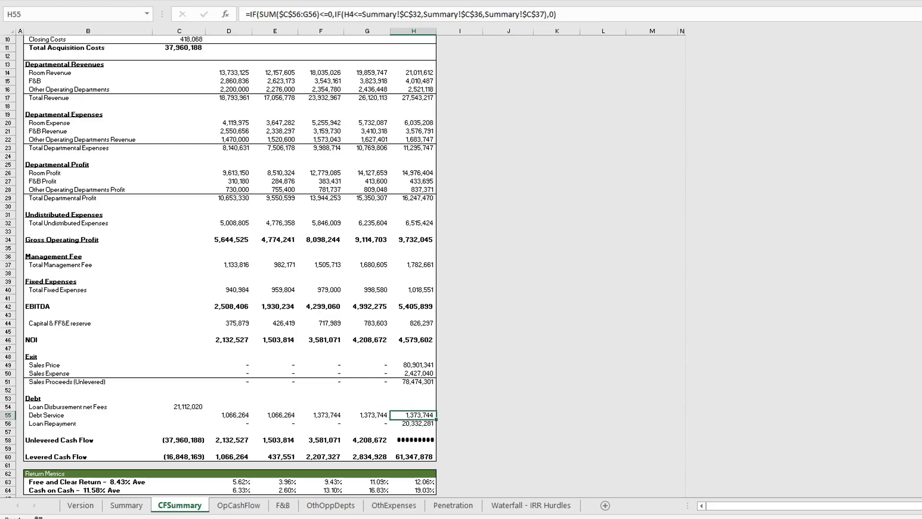
# - On the Summary sheet, set the Hold Period in C13 to 9 years
pyautogui.hotkey('ctrl', 'pageup')
pyautogui.press('Left')
pyautogui.press('Up')
pyautogui.press('Up')
pyautogui.press('Up')
pyautogui.press('Up')
pyautogui.press('Up')
pyautogui.press('Up')
pyautogui.press('Up')
pyautogui.press('Up')
pyautogui.press('Up')
pyautogui.press('Up')
pyautogui.press('Up')
pyautogui.press('Up')
pyautogui.press('Up')
pyautogui.press('Up')
pyautogui.press('Up')
pyautogui.press('Up')
pyautogui.press('Up')
pyautogui.press('Up')
pyautogui.press('Up')
pyautogui.press('Up')
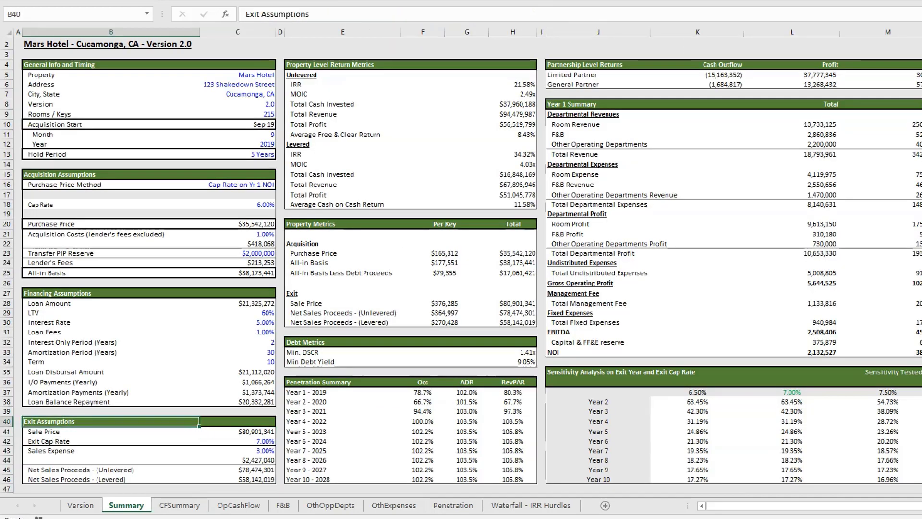
pyautogui.press('Up')
pyautogui.press('Up')
pyautogui.press('Up')
pyautogui.press('Up')
pyautogui.press('Up')
pyautogui.press('Right')
pyautogui.press('Up')
pyautogui.press('Up')
pyautogui.press('Up')
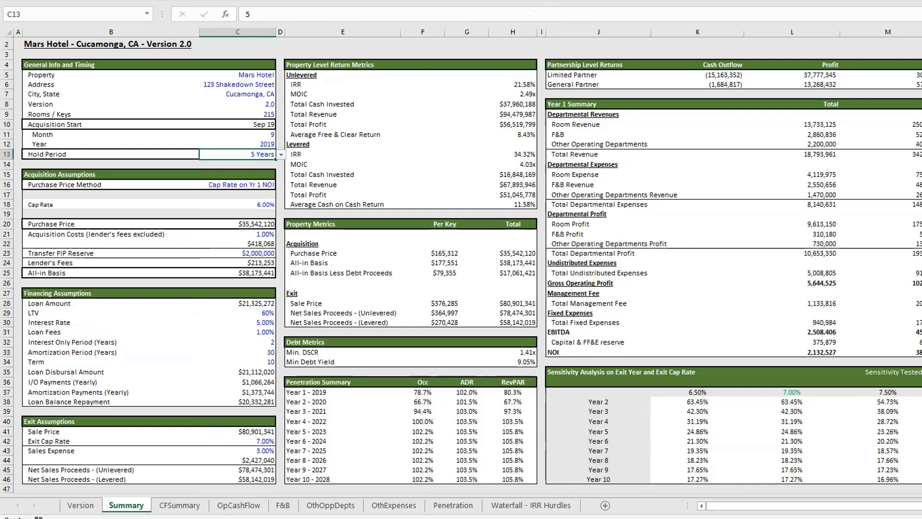
pyautogui.write('9')
pyautogui.press('Return')
# - Set the Interest Only Period in C32 to 7 years and return to CFSummary
pyautogui.press('Down')
pyautogui.press('Down')
pyautogui.press('Down')
pyautogui.press('Down')
pyautogui.press('Down')
pyautogui.press('Down')
pyautogui.press('Down')
pyautogui.press('Down')
pyautogui.press('Down')
pyautogui.press('Down')
pyautogui.press('Down')
pyautogui.press('Down')
pyautogui.press('Down')
pyautogui.press('Down')
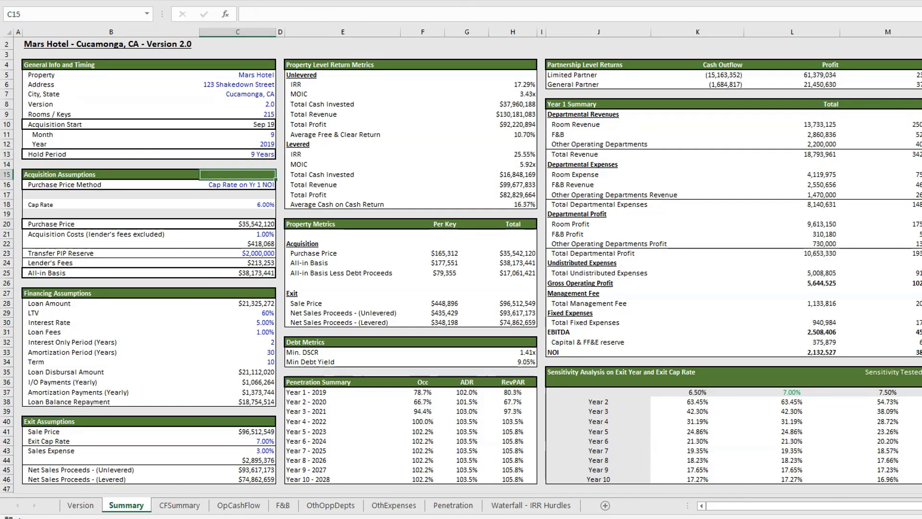
pyautogui.press('Down')
pyautogui.press('Down')
pyautogui.press('Down')
pyautogui.press('Down')
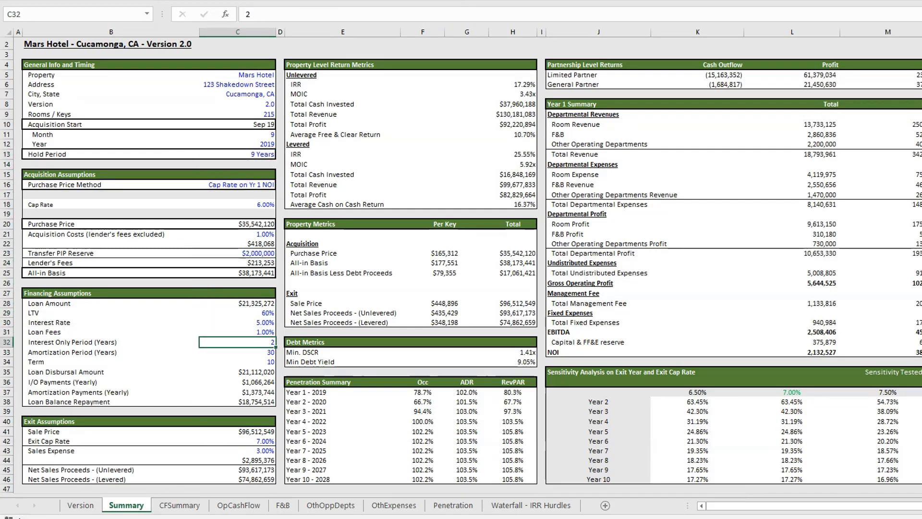
pyautogui.write('7')
pyautogui.press('Return')
pyautogui.press('Up')
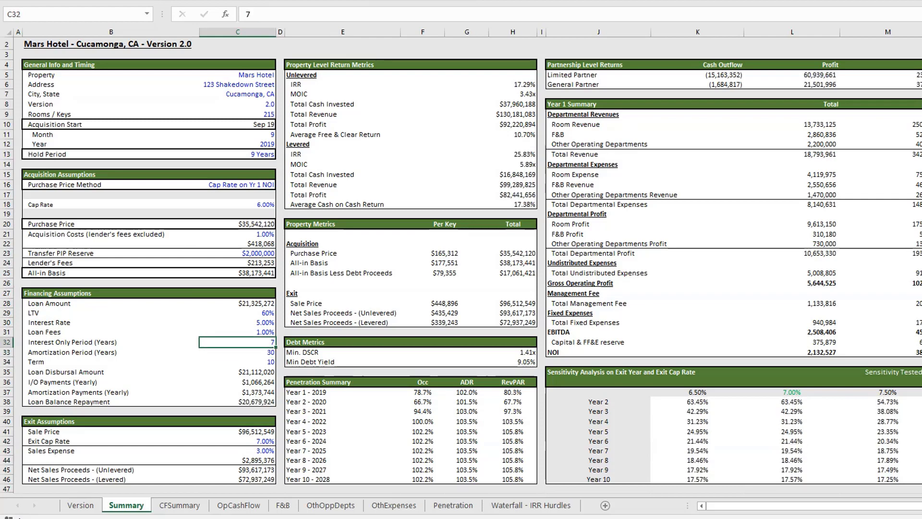
pyautogui.hotkey('ctrl', 'pagedown')
pyautogui.press('Up')
pyautogui.press('Left')
pyautogui.press('Left')
pyautogui.press('Left')
pyautogui.press('Left')
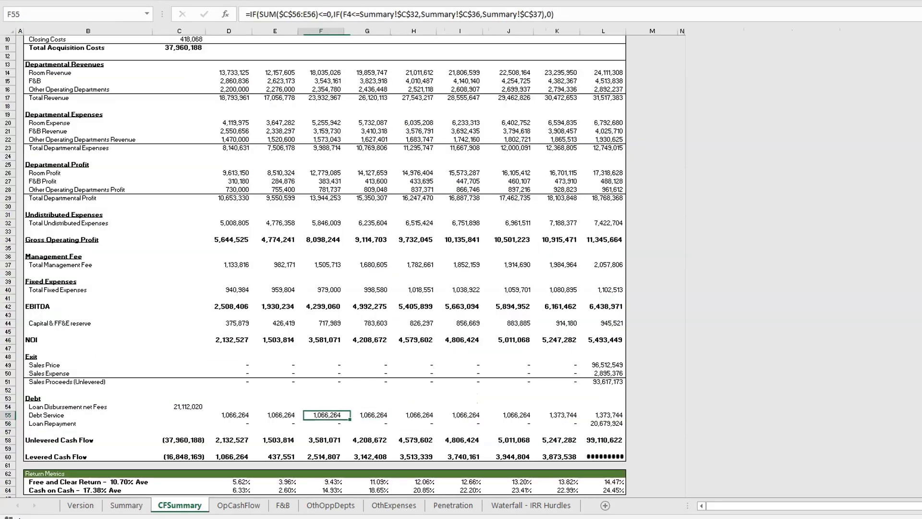
pyautogui.press('Right')
pyautogui.press('Right')
pyautogui.press('Right')
pyautogui.press('Right')
pyautogui.press('Right')
pyautogui.press('Right')
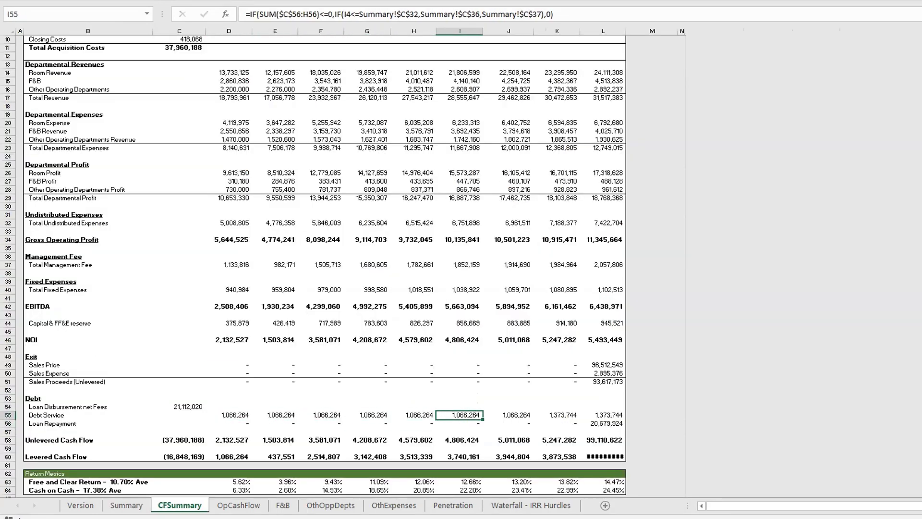
pyautogui.press('Right')
pyautogui.press('Right')
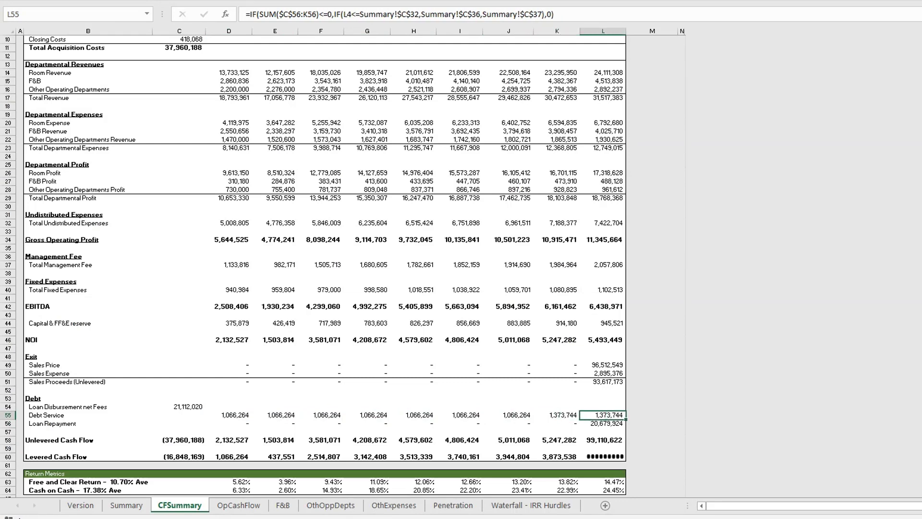
pyautogui.press('Left')
pyautogui.press('Left')
pyautogui.press('Left')
pyautogui.press('Left')
pyautogui.press('Left')
pyautogui.press('Left')
pyautogui.press('Left')
pyautogui.press('Left')
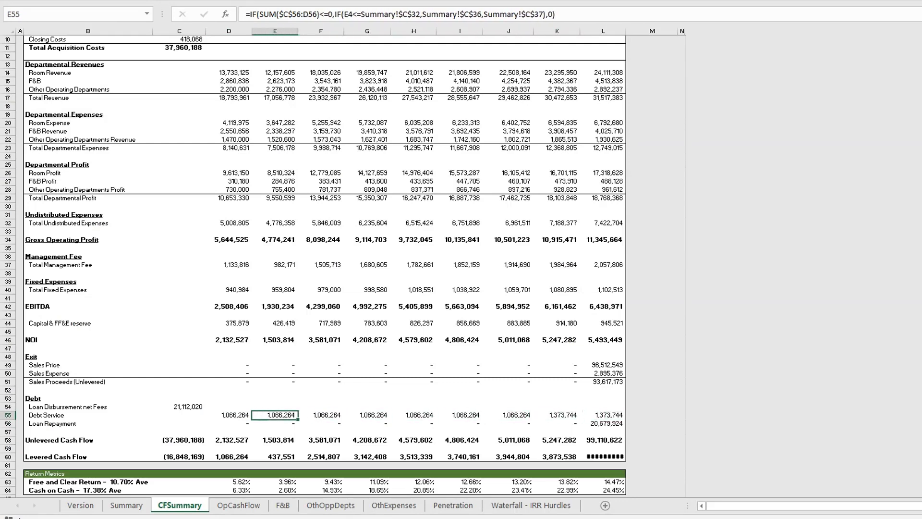
pyautogui.press('Down')
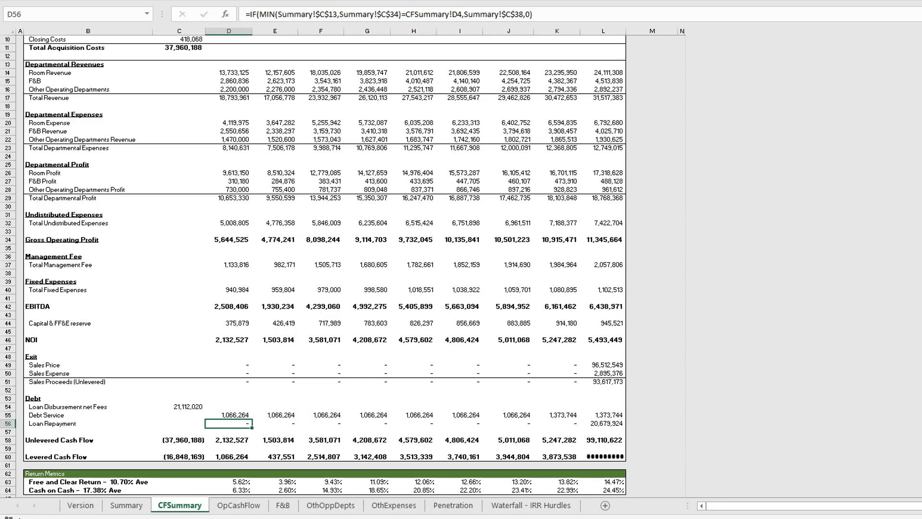
pyautogui.press('Down')
pyautogui.press('Down')
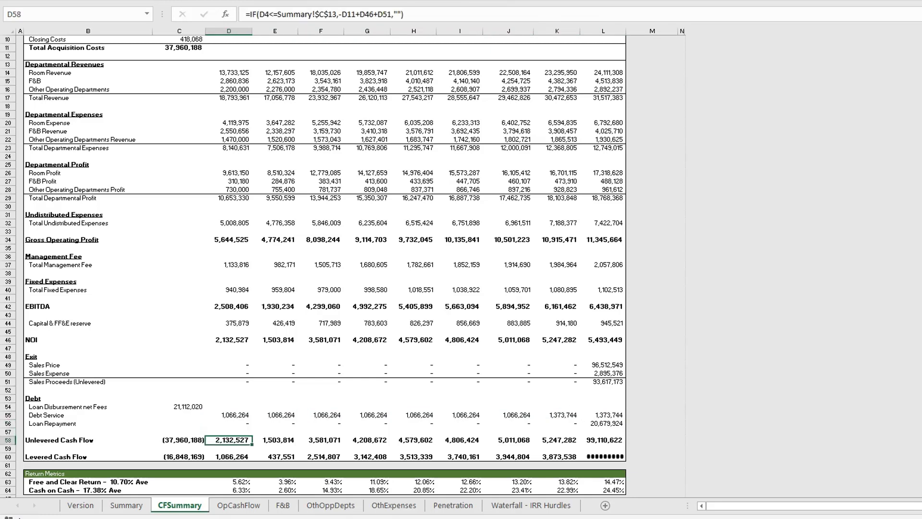
pyautogui.press('Left')
pyautogui.press('F2')
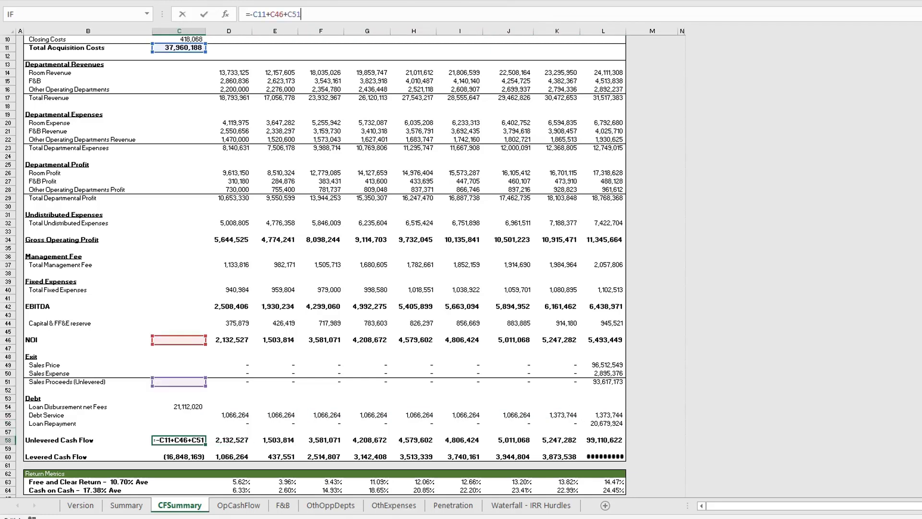
pyautogui.press('Escape')
pyautogui.press('Right')
pyautogui.press('F2')
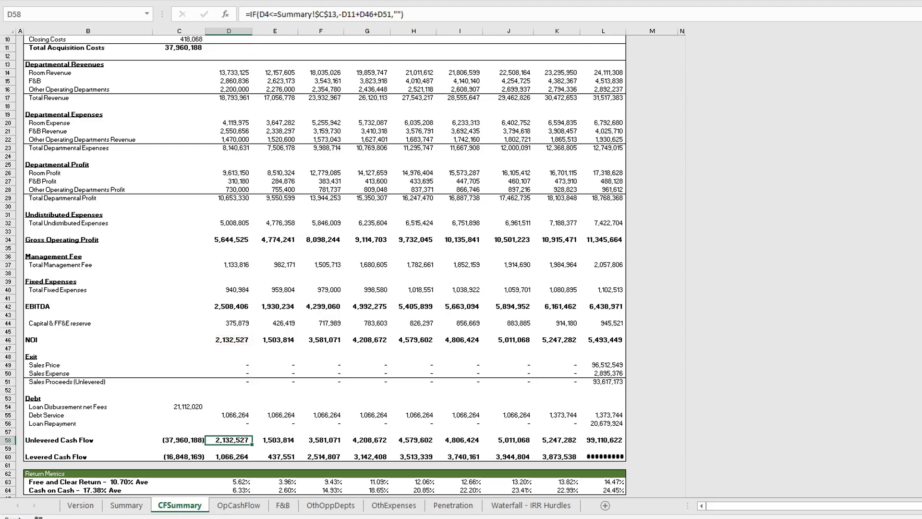
pyautogui.press('Escape')
pyautogui.press('Down')
pyautogui.press('Down')
pyautogui.press('F2')
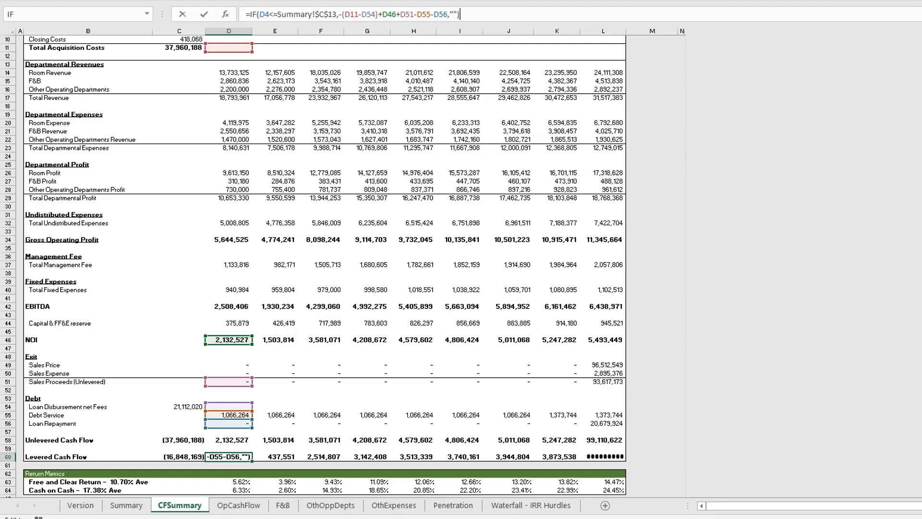
pyautogui.hotkey('ctrl', 'Return')
pyautogui.click(652, 456)
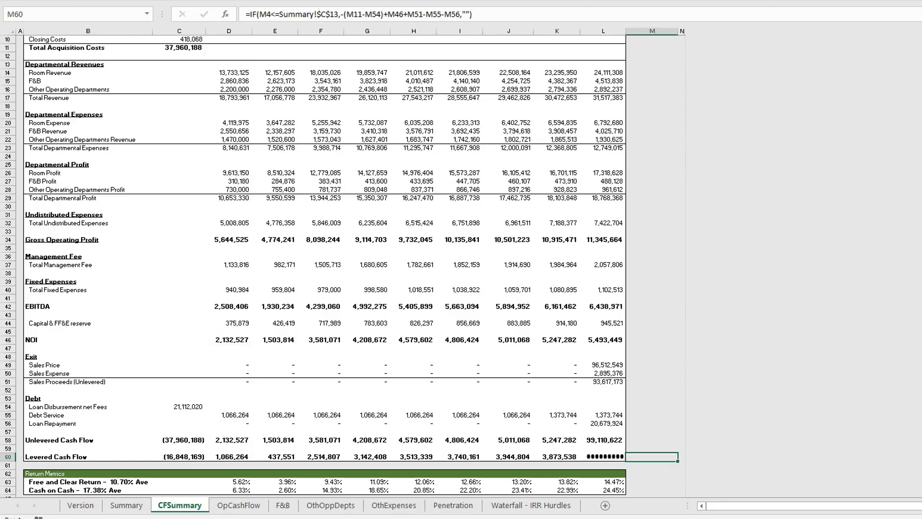
pyautogui.click(20, 473)
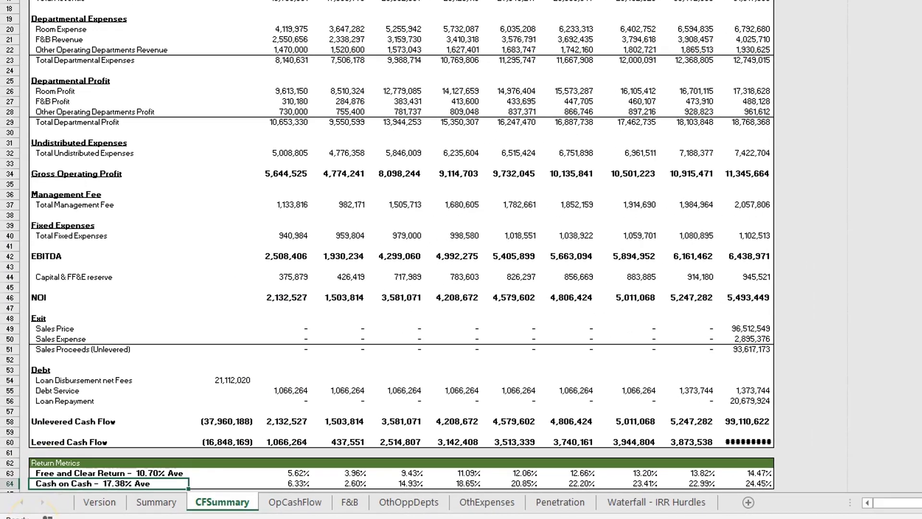
pyautogui.press('Right')
pyautogui.press('Down')
pyautogui.press('Down')
pyautogui.press('Down')
pyautogui.press('Down')
pyautogui.press('Down')
pyautogui.press('Down')
pyautogui.press('Up')
pyautogui.press('Up')
pyautogui.press('Up')
pyautogui.press('Up')
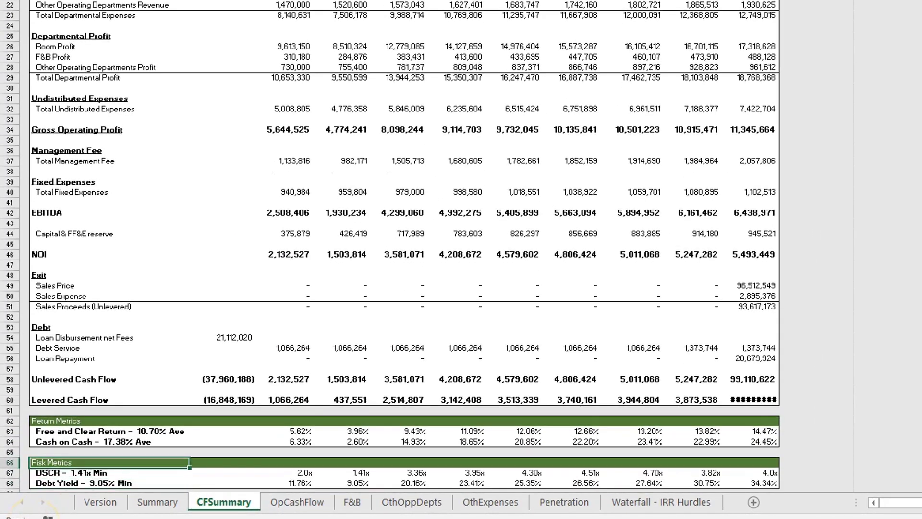
pyautogui.press('Up')
pyautogui.press('Right')
pyautogui.press('Right')
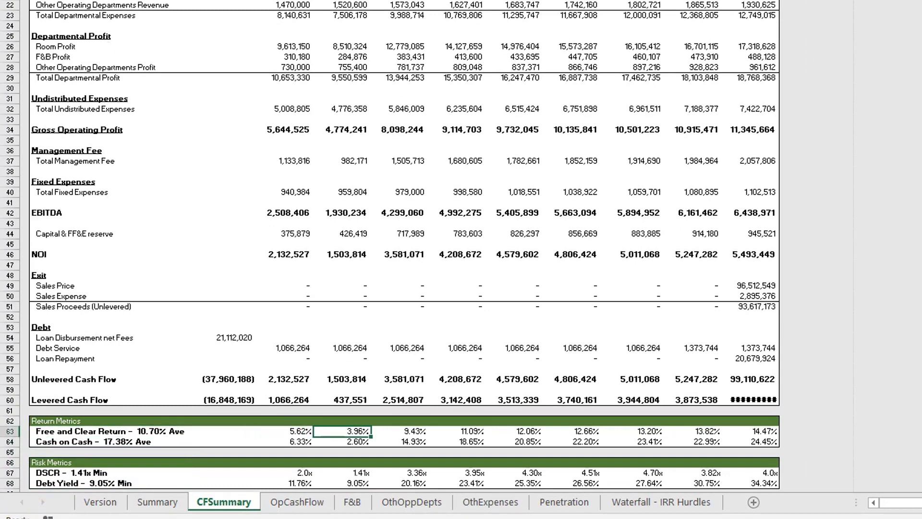
pyautogui.press('F2')
pyautogui.press('Escape')
pyautogui.press('Left')
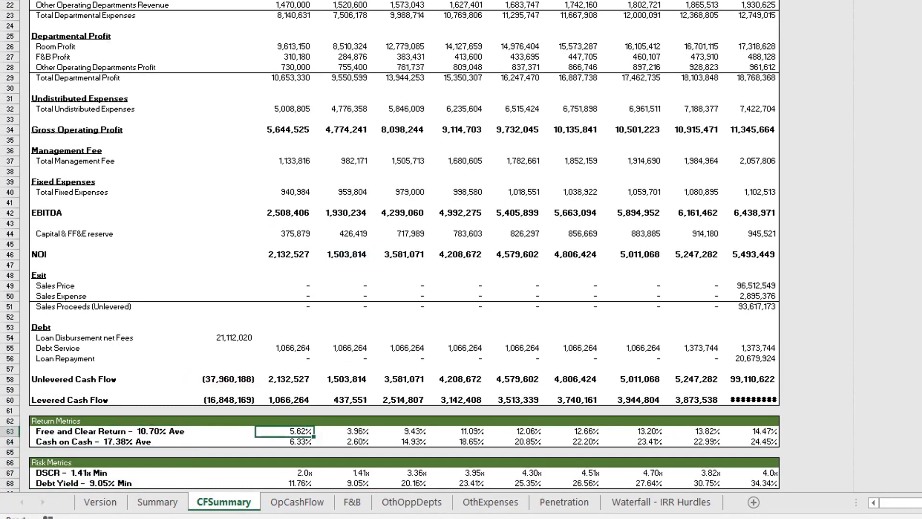
pyautogui.press('Down')
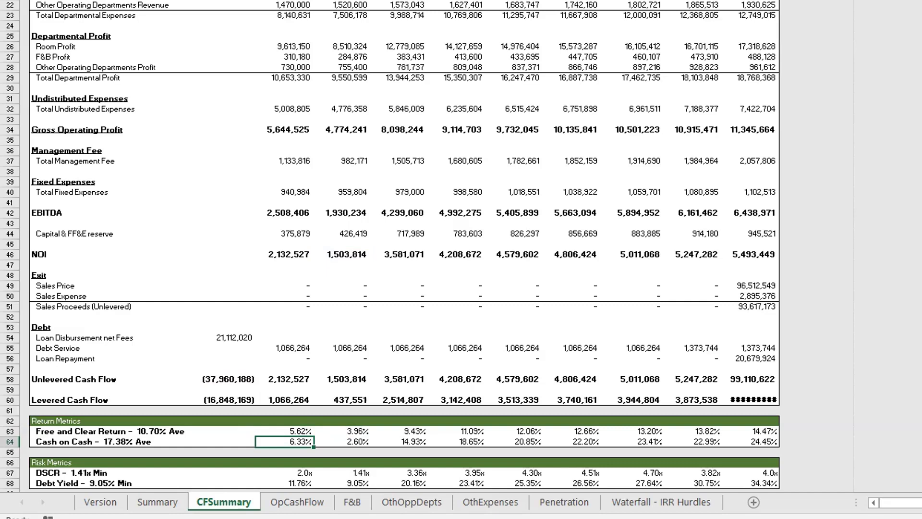
pyautogui.press('Down')
pyautogui.press('Down')
pyautogui.press('Down')
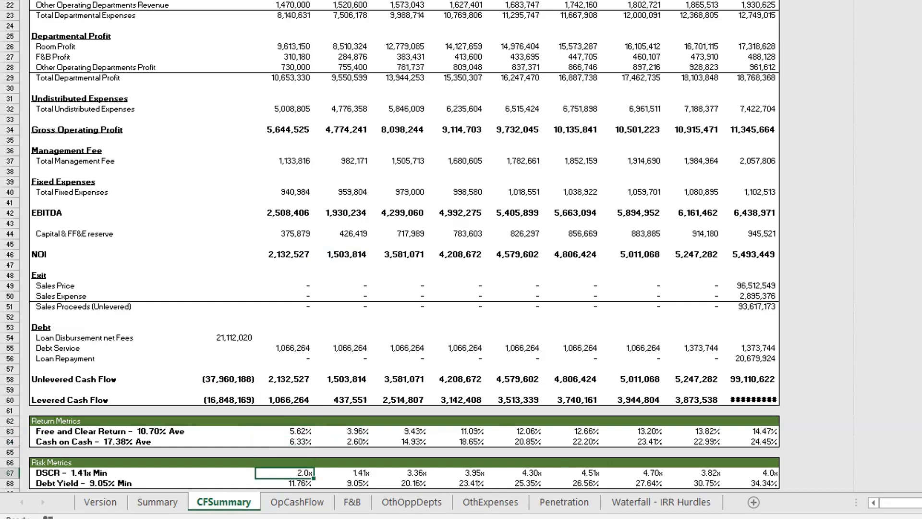
pyautogui.scroll(-1, 246, 207)
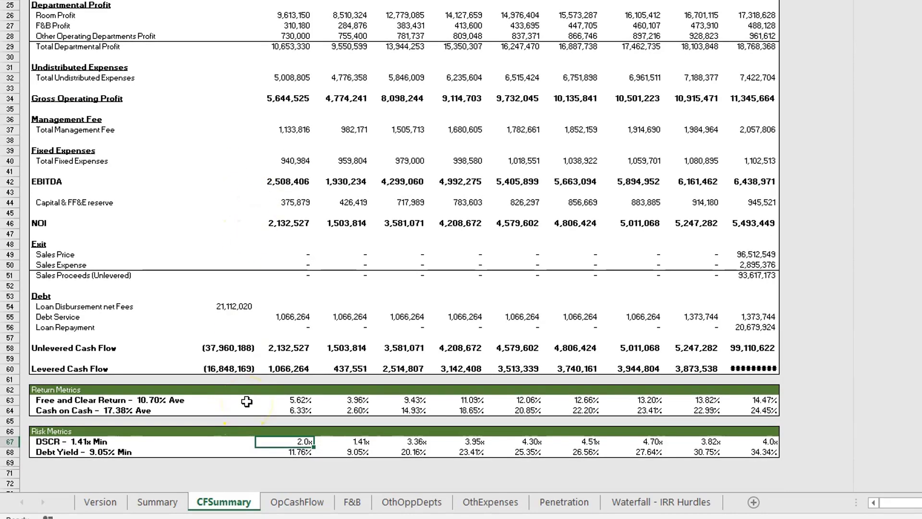
pyautogui.press('Down')
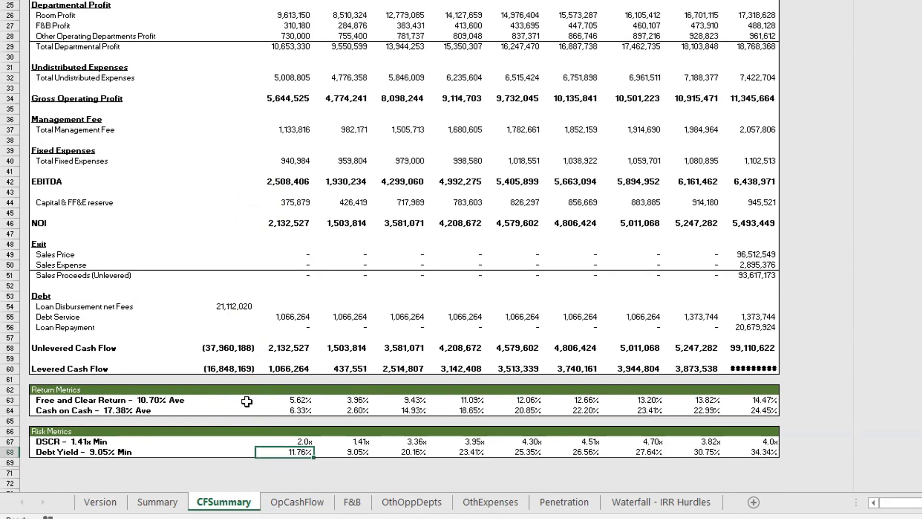
pyautogui.scroll(5, 246, 401)
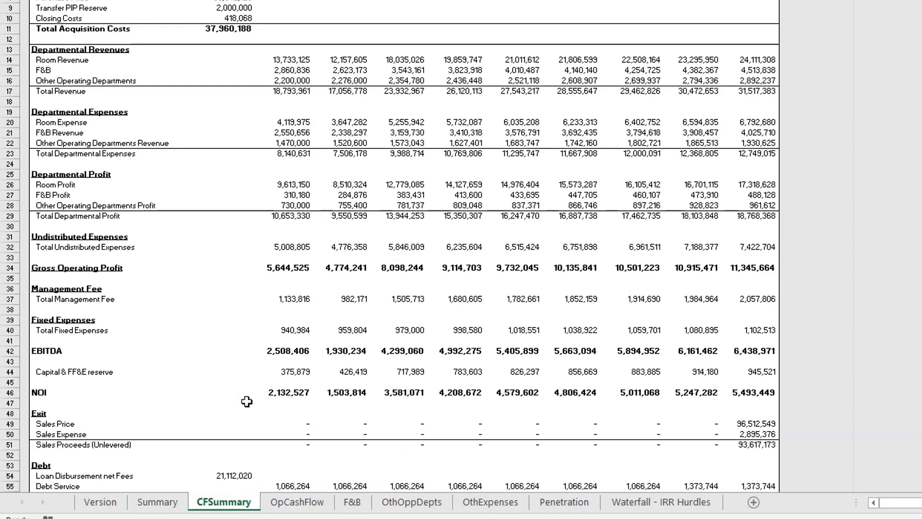